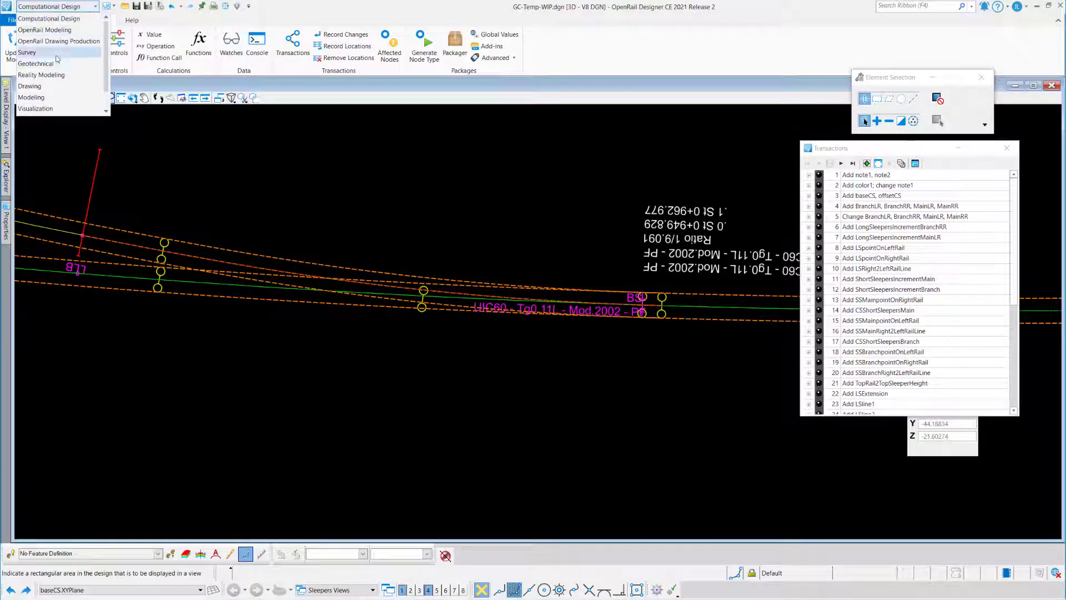
# Step: Switch to the Drawing workflow and place a long, narrow rotated block from the marker beside BS past the turnout's far end
pyautogui.click(59, 87)
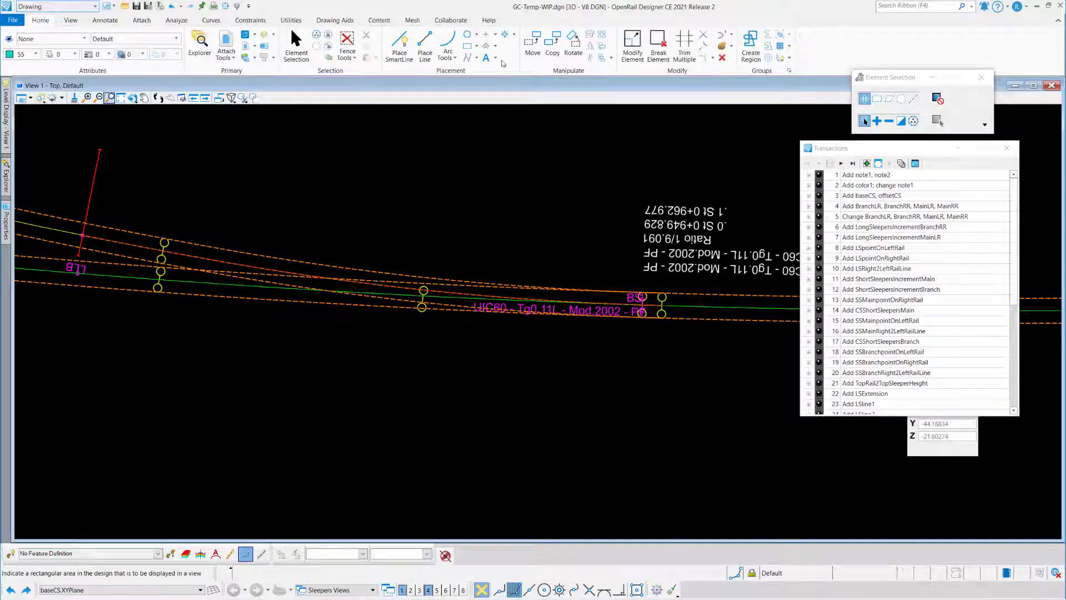
pyautogui.click(468, 46)
pyautogui.scroll(5, 677, 324)
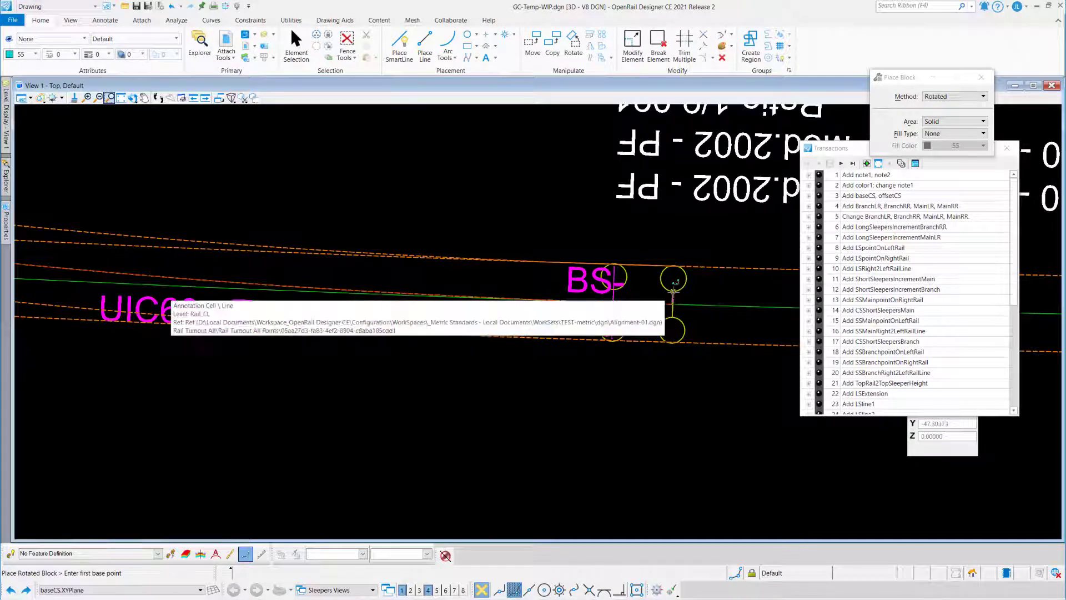
pyautogui.click(674, 303)
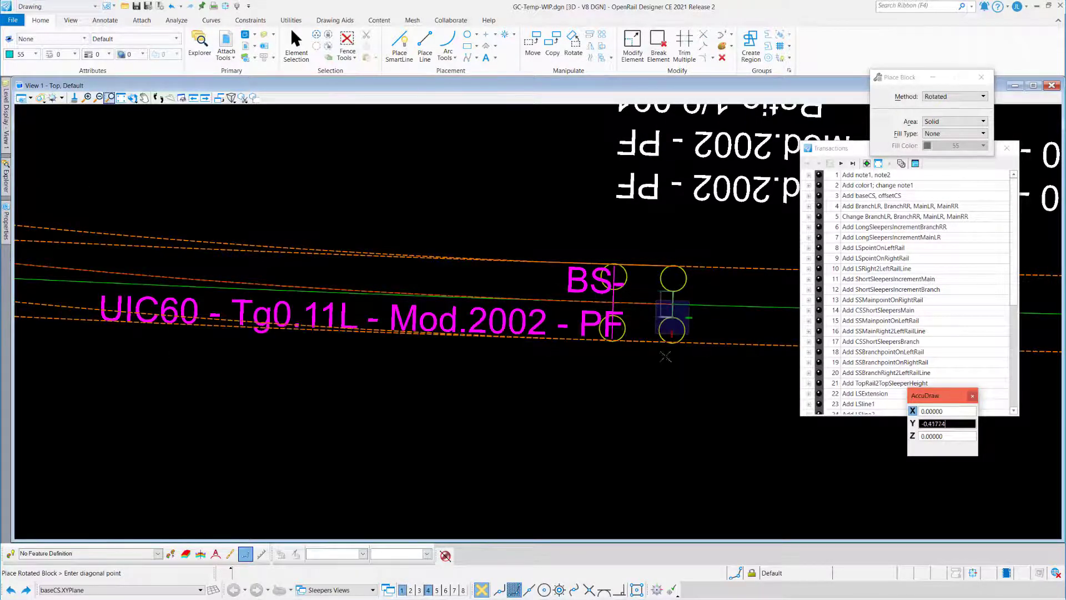
pyautogui.scroll(-3, 676, 333)
pyautogui.scroll(-2, 681, 348)
pyautogui.click(676, 342)
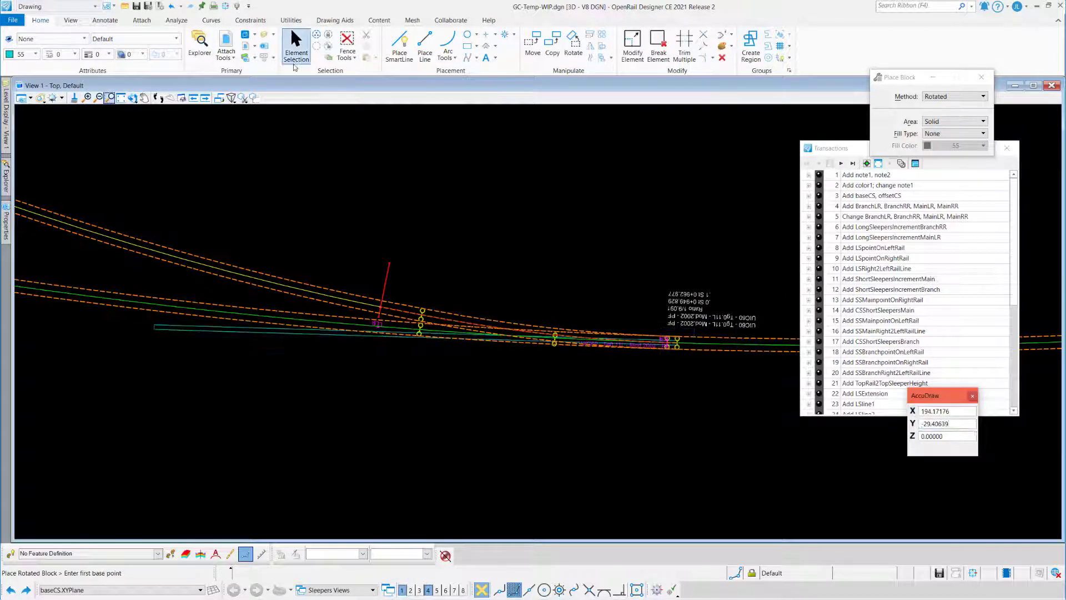
# Step: Stretch the block's two long sides outward, one by about 12 and the other by about 5, to enclose both turnout tracks
pyautogui.click(296, 47)
pyautogui.click(223, 333)
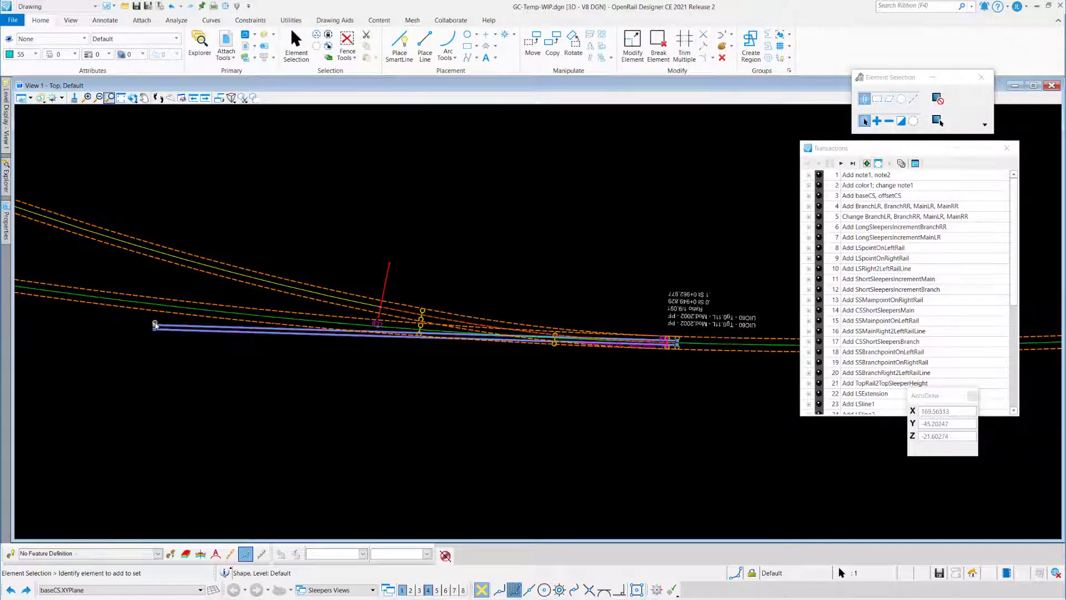
pyautogui.click(156, 325)
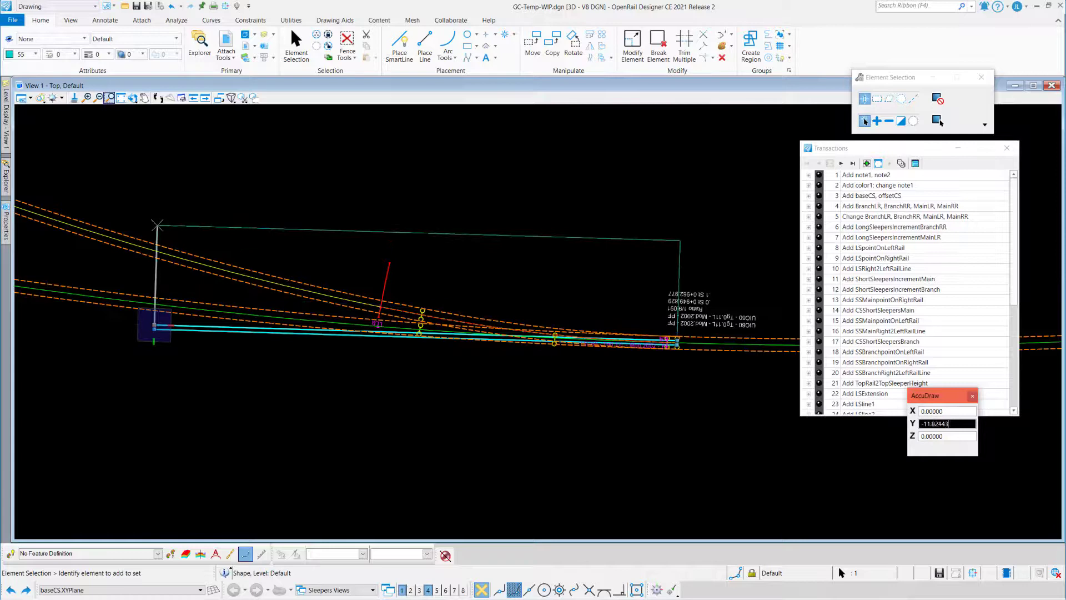
pyautogui.click(157, 225)
pyautogui.click(155, 329)
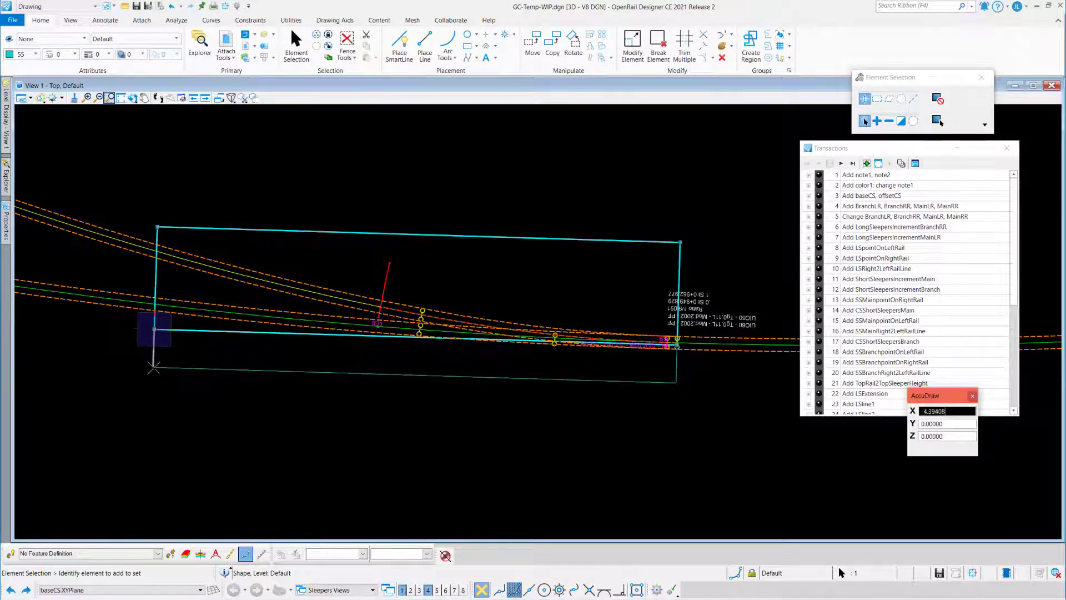
pyautogui.click(153, 371)
pyautogui.click(297, 209)
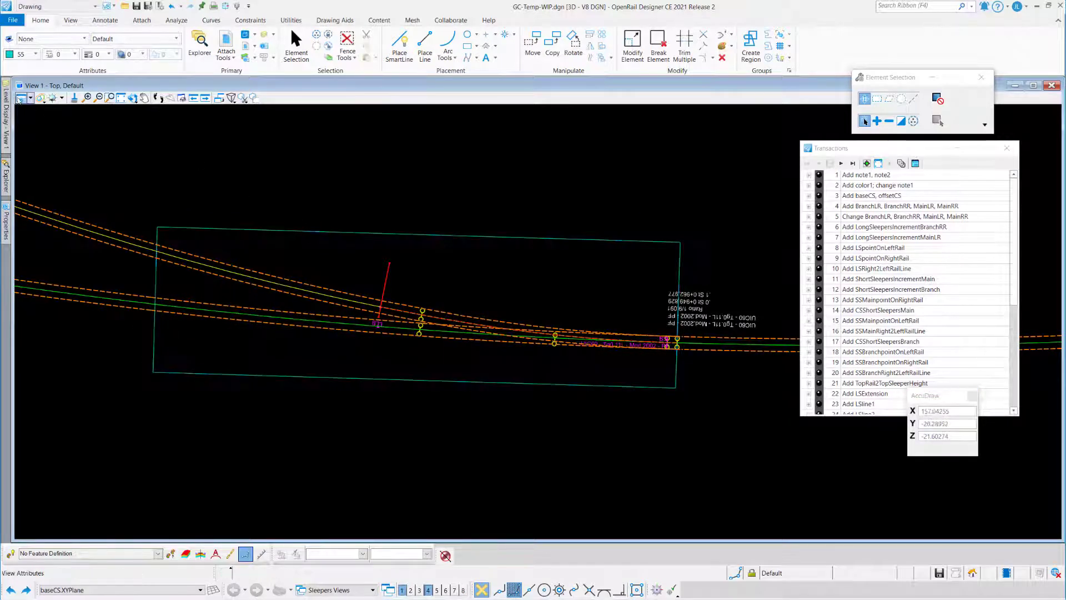
# Step: Turn off the display of the Alignment-01.dgn reference's Default model, leaving its Default-3D model displayed
pyautogui.click(6, 114)
pyautogui.rightClick(81, 152)
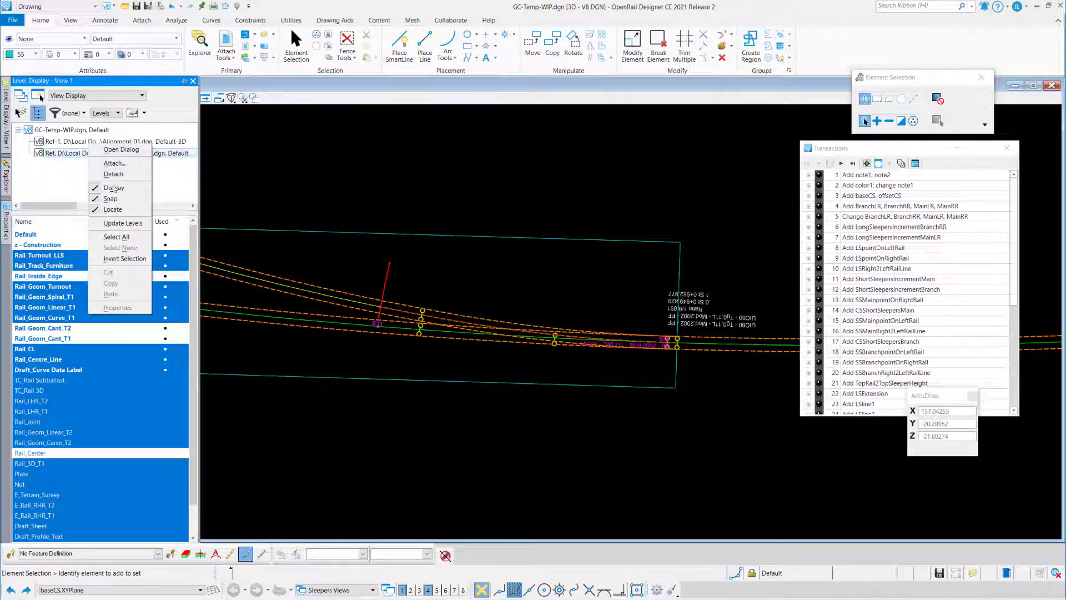
pyautogui.click(113, 188)
pyautogui.click(111, 141)
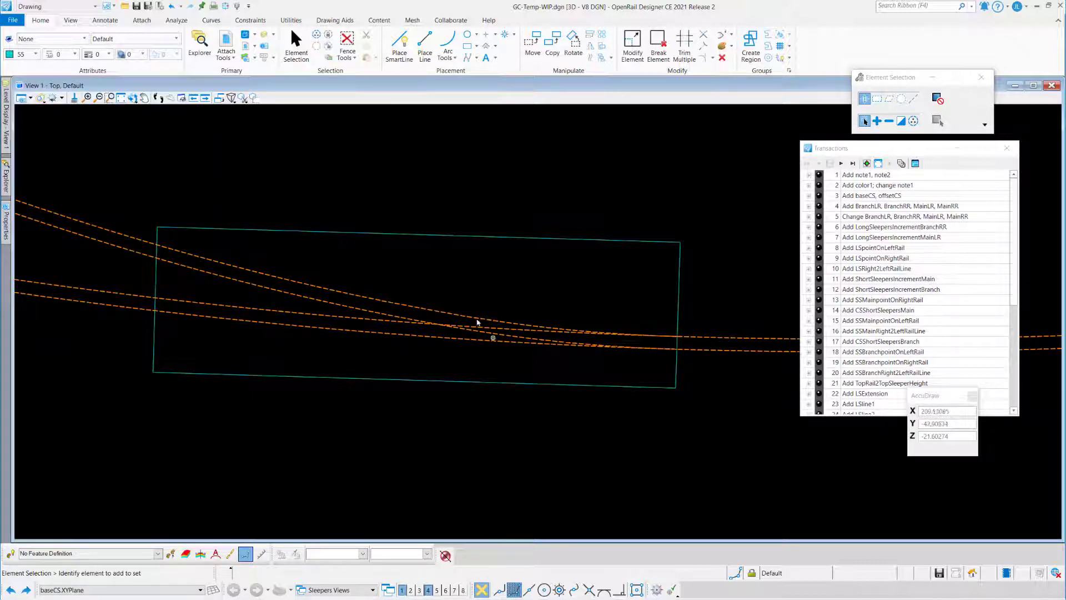
# Step: Copy the four referenced rail lines of the turnout in place into the active file
pyautogui.click(477, 322)
pyautogui.rightClick(468, 287)
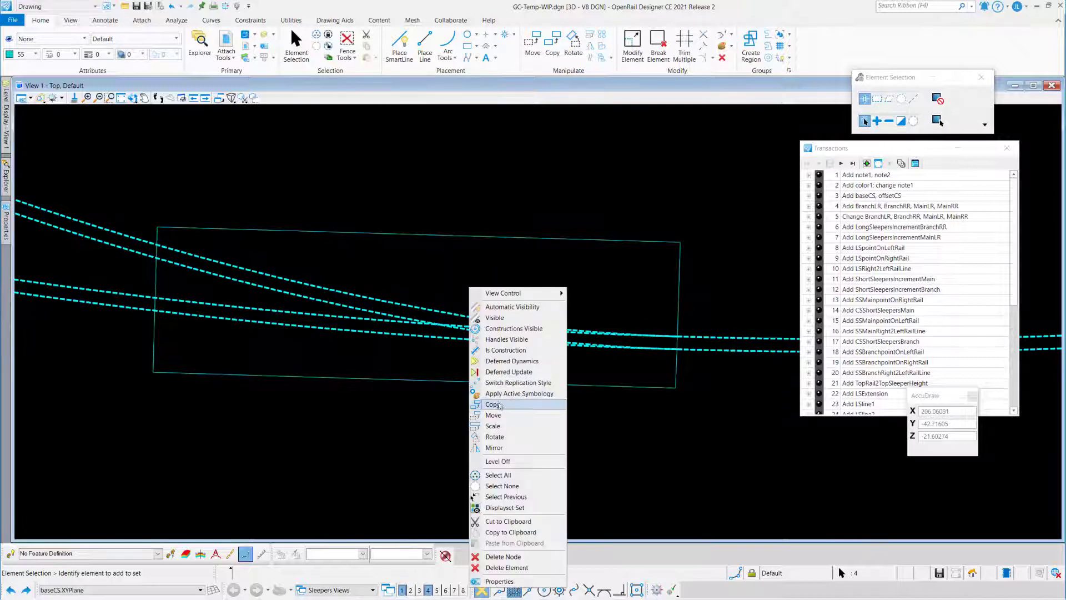
pyautogui.click(494, 404)
pyautogui.rightClick(466, 293)
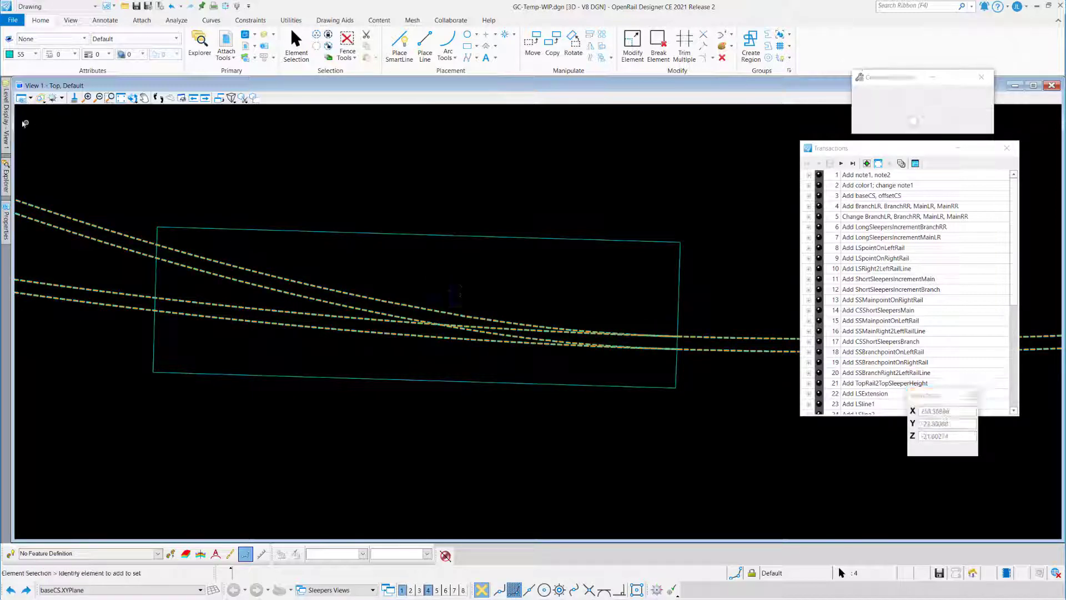
# Step: Turn off the display of the Alignment-01.dgn Default-3D reference and clear the selection
pyautogui.moveTo(7, 120)
pyautogui.rightClick(74, 141)
pyautogui.click(98, 177)
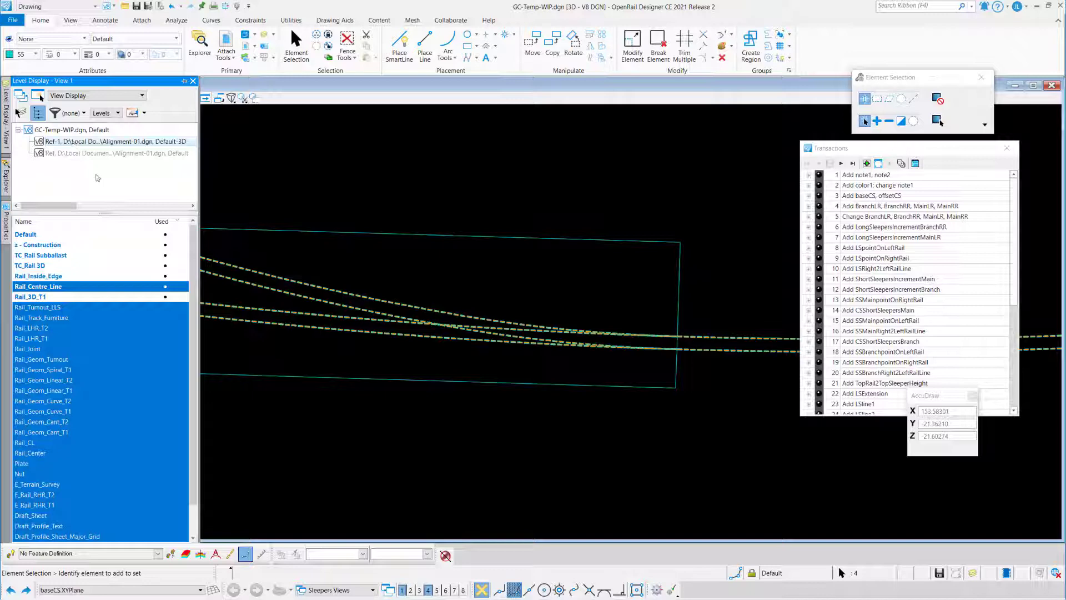
pyautogui.click(277, 201)
# Step: Create a Void-Clip fence from the block element and delete the parts of the copied rail lines outside it
pyautogui.click(352, 60)
pyautogui.click(353, 60)
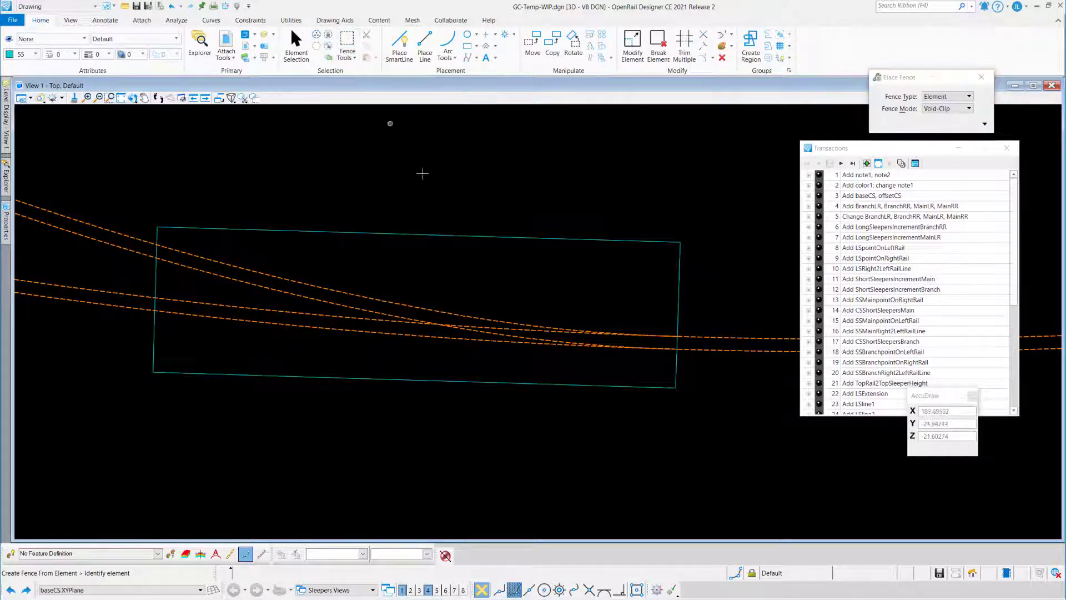
pyautogui.click(456, 236)
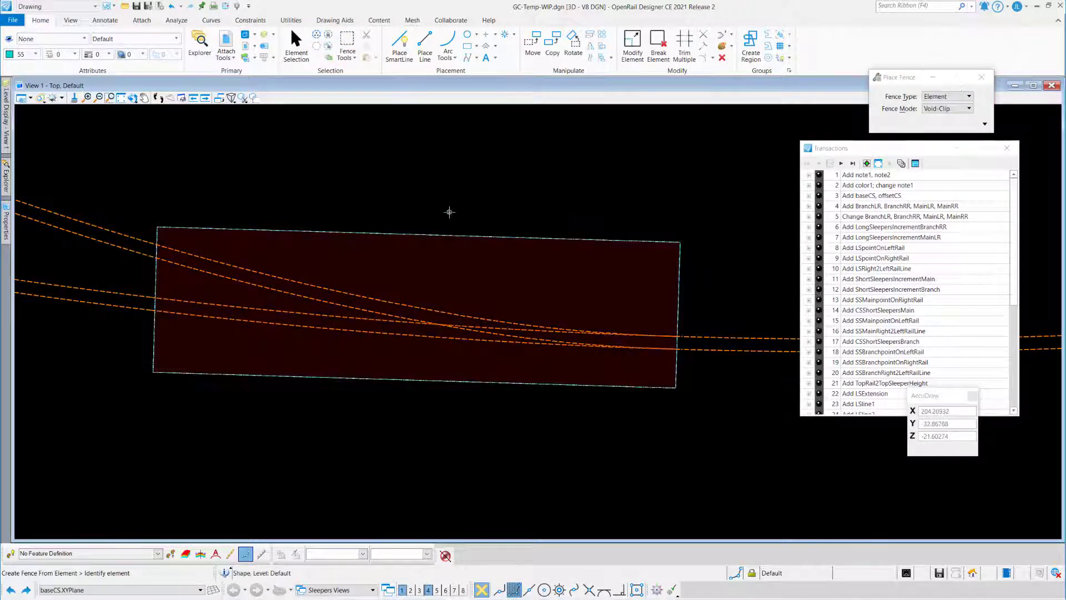
pyautogui.click(347, 53)
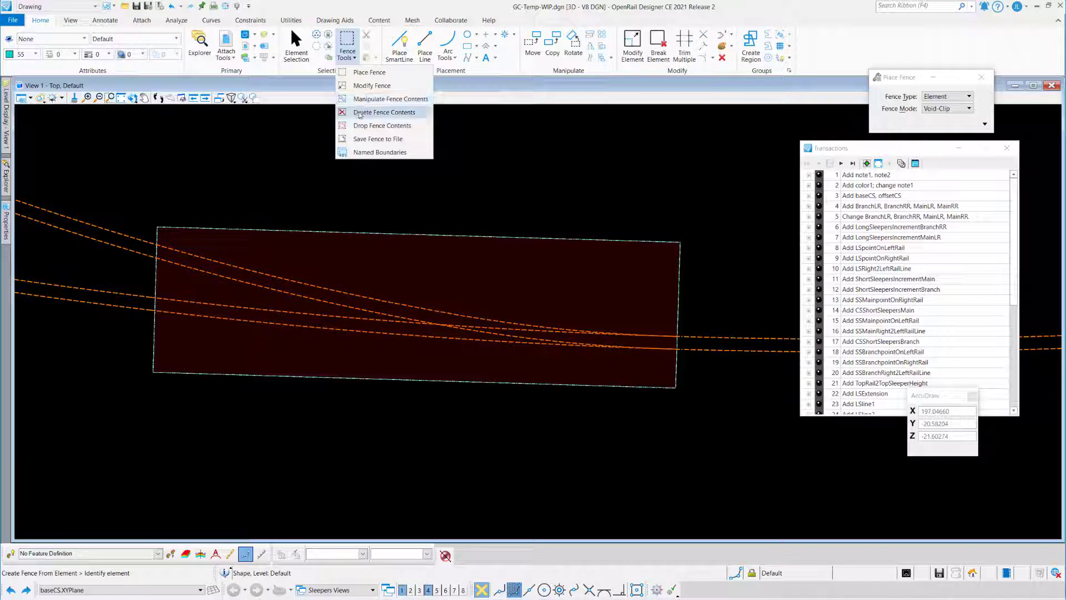
pyautogui.click(360, 113)
pyautogui.click(364, 148)
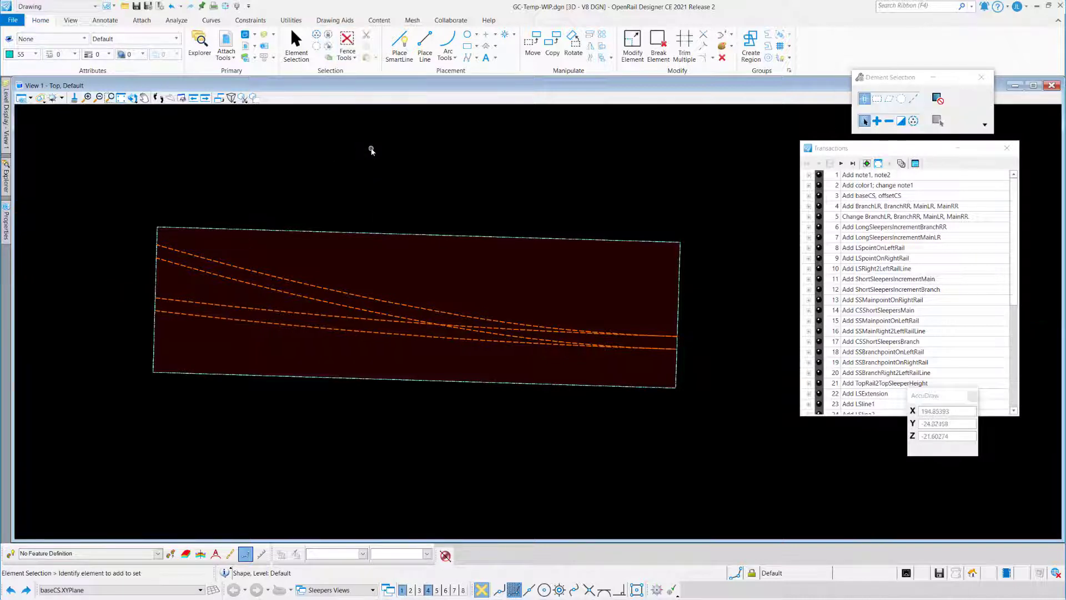
# Step: Switch to the Computational Design workflow and open the Graph window, placed below the rail lines
pyautogui.moveTo(362, 243); pyautogui.dragTo(405, 241, button='middle')
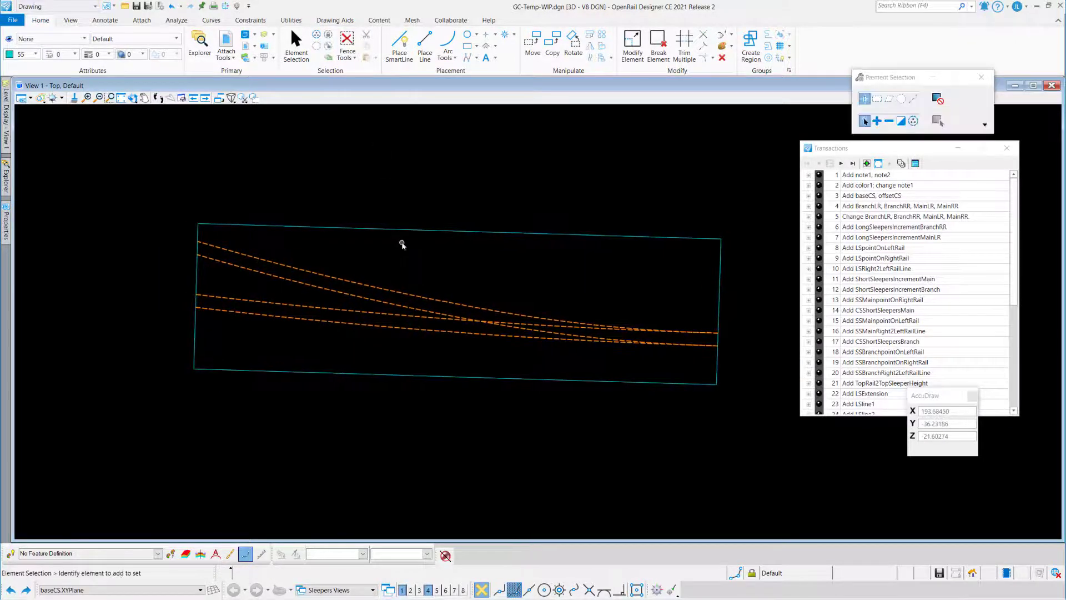
pyautogui.click(917, 238)
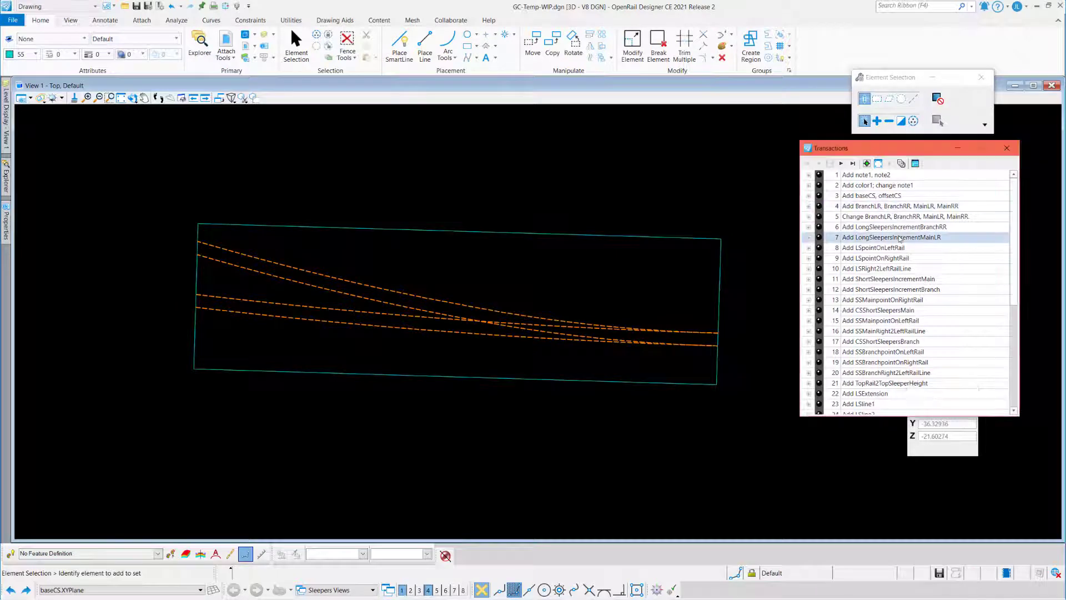
pyautogui.click(74, 7)
pyautogui.click(55, 16)
pyautogui.click(37, 42)
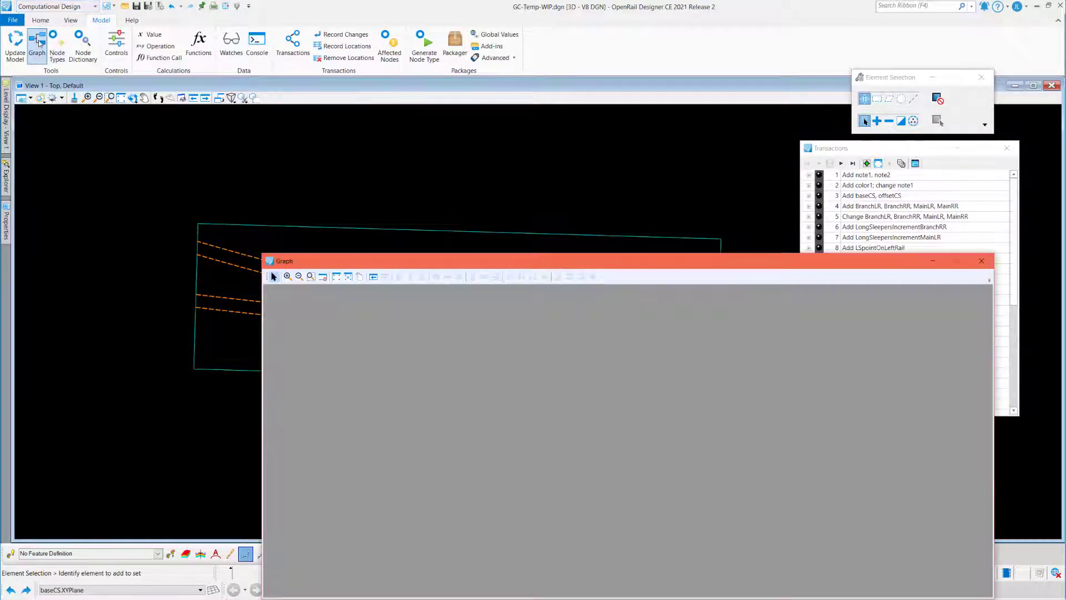
pyautogui.moveTo(356, 261); pyautogui.dragTo(212, 390)
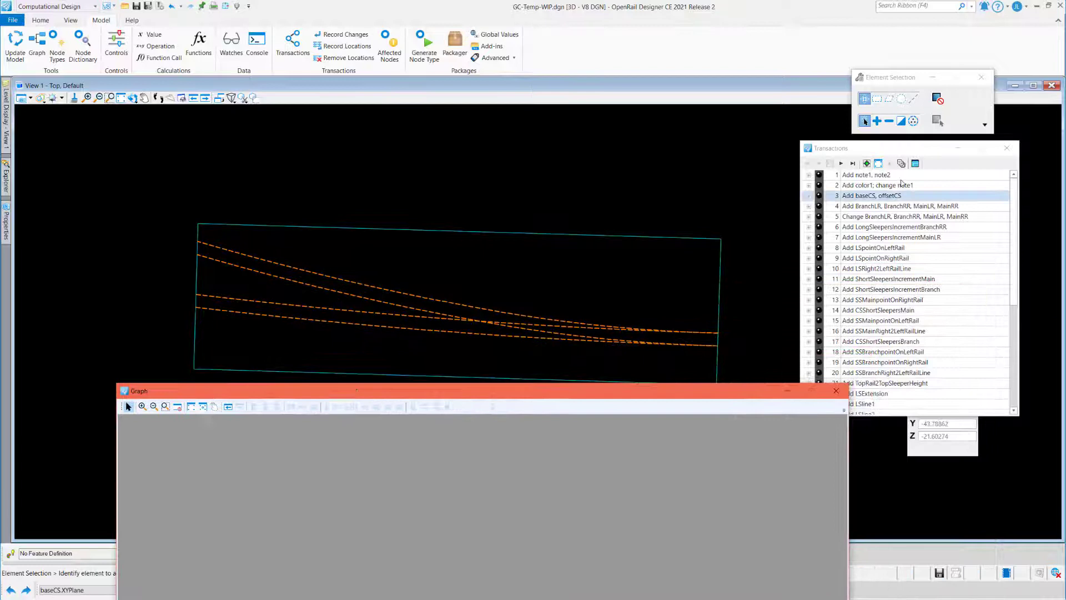
# Step: Play the transactions through number 4 and fit the resulting nodes in the graph
pyautogui.click(819, 185)
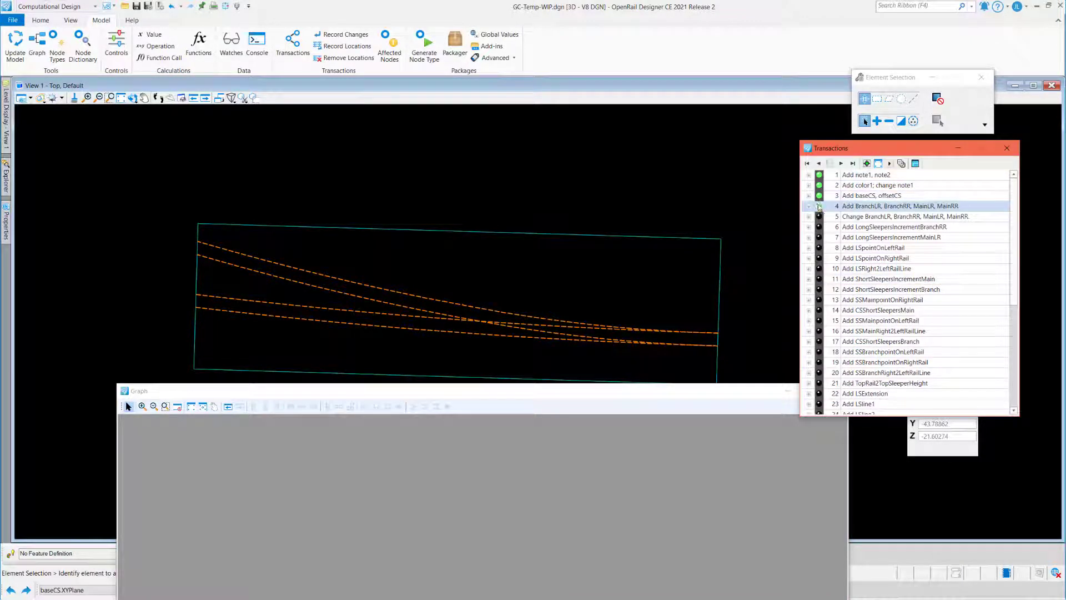
pyautogui.click(819, 206)
pyautogui.click(192, 408)
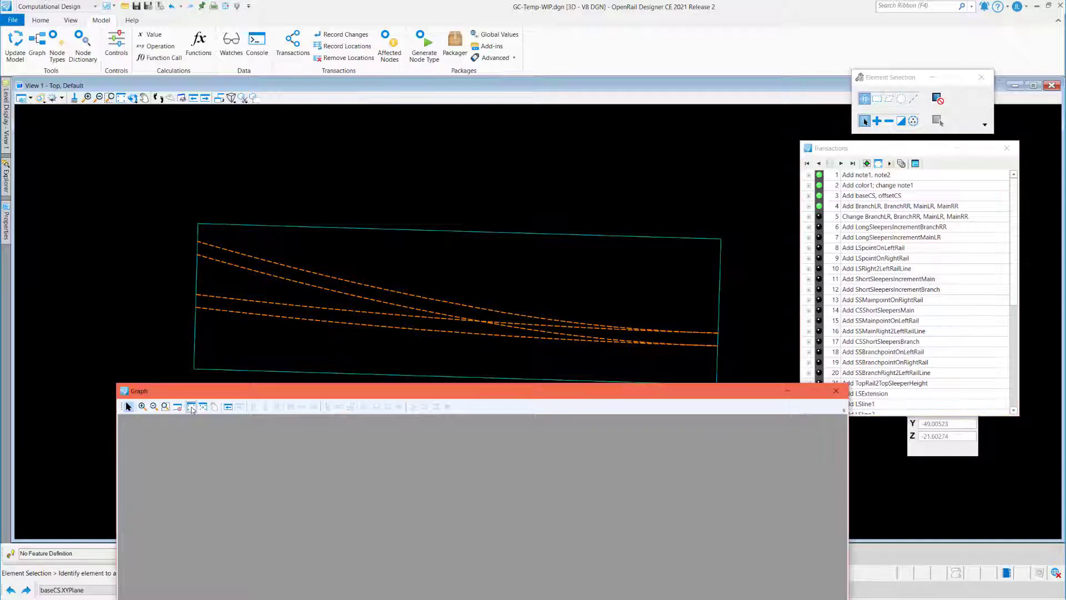
pyautogui.moveTo(485, 391); pyautogui.dragTo(401, 375)
pyautogui.scroll(-2, 470, 489)
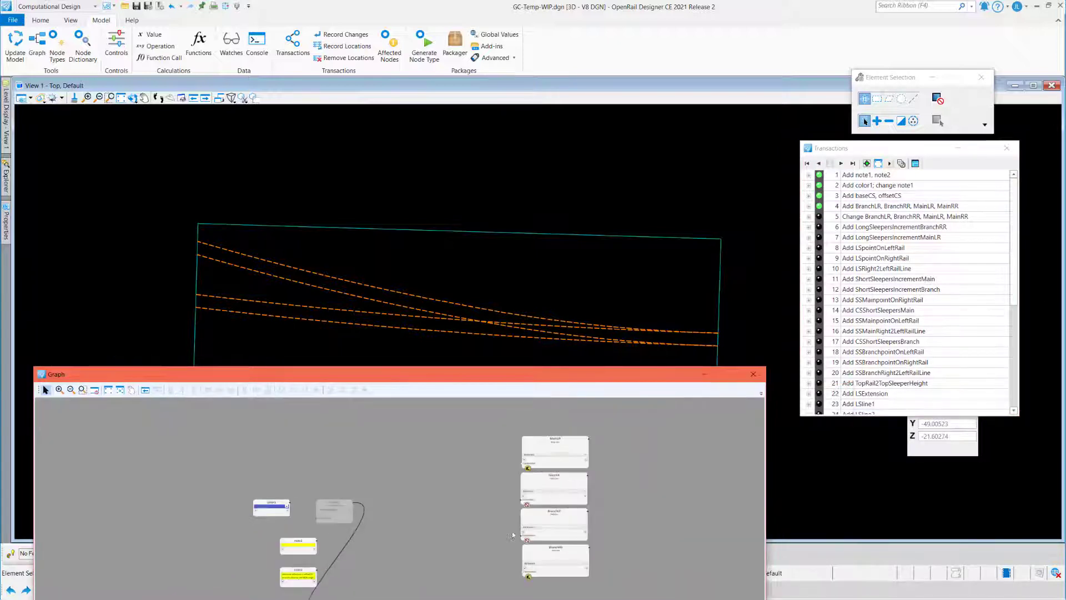
pyautogui.scroll(1, 636, 563)
pyautogui.scroll(3, 521, 440)
# Step: Set the ElementPath input of the MainLR polyline node to x
pyautogui.click(578, 448)
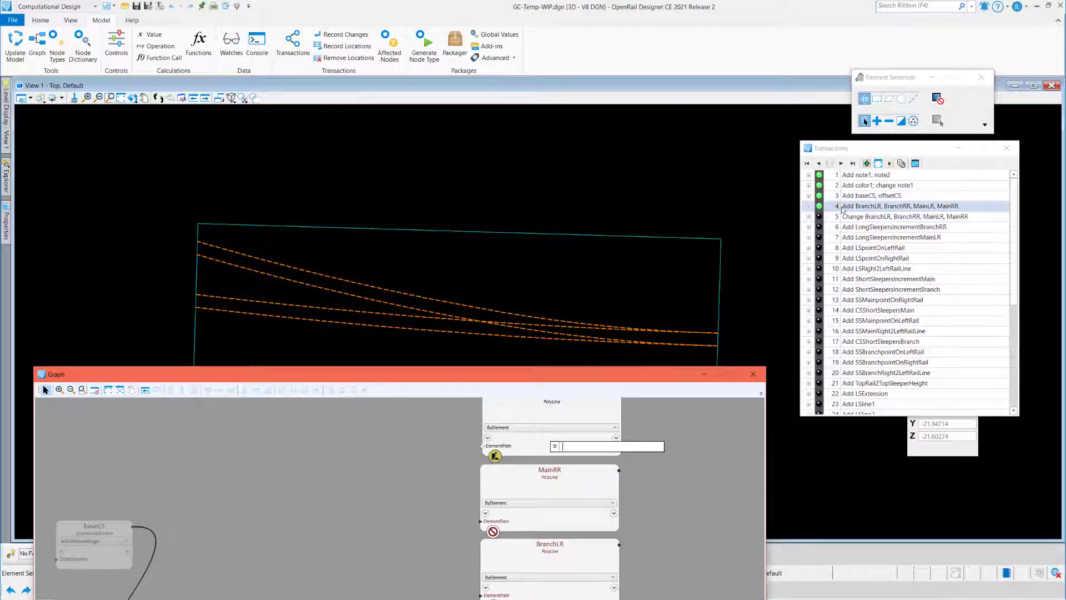
pyautogui.write('x')
pyautogui.click(668, 422)
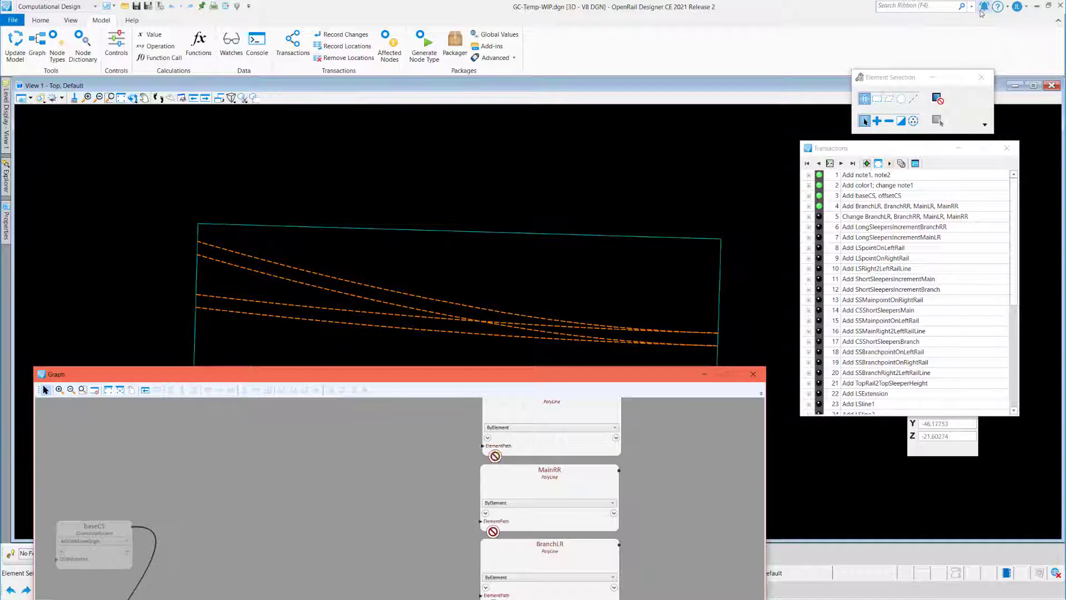
# Step: Find the Direction command and change the curve direction of the copied rail lines, including the outer branch rail
pyautogui.click(933, 5)
pyautogui.write('dire')
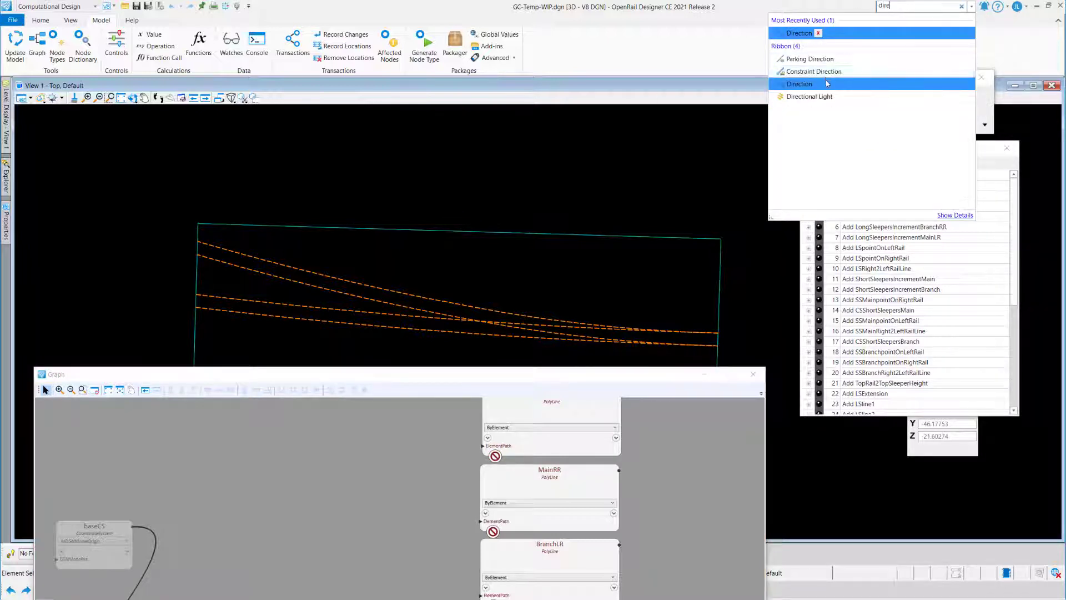
pyautogui.click(885, 84)
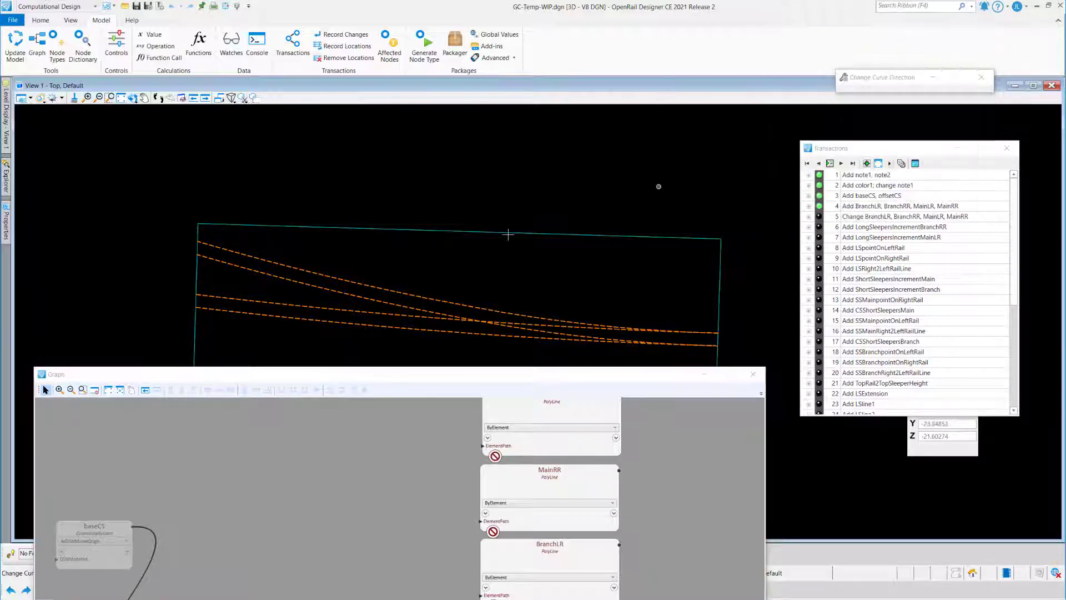
pyautogui.click(303, 272)
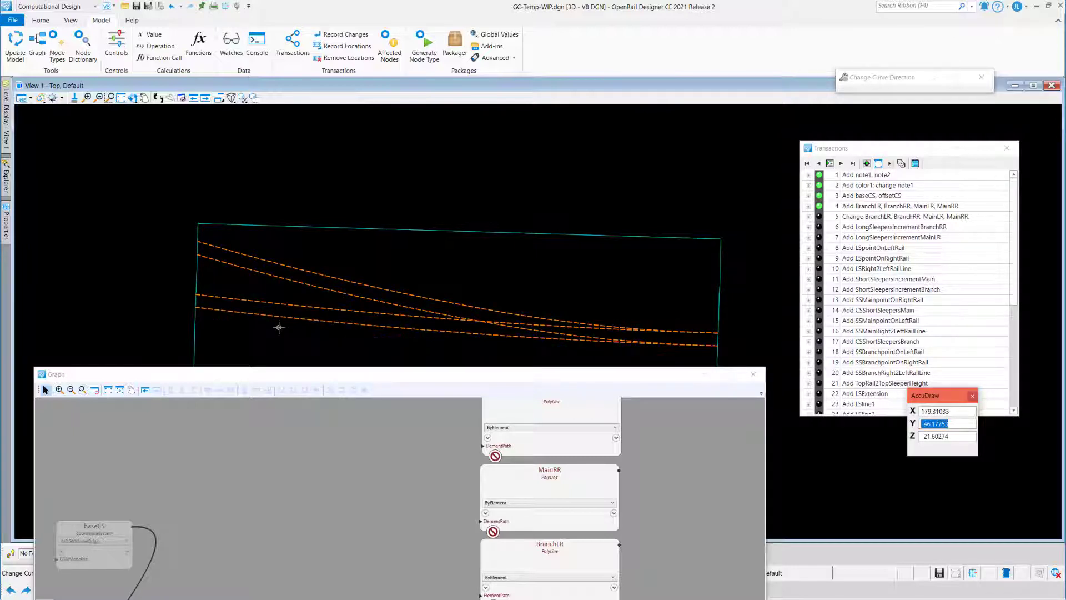
# Step: Assign the lower rail line of the main track to the MainLR node's ElementPath
pyautogui.click(580, 449)
pyautogui.doubleClick(556, 447)
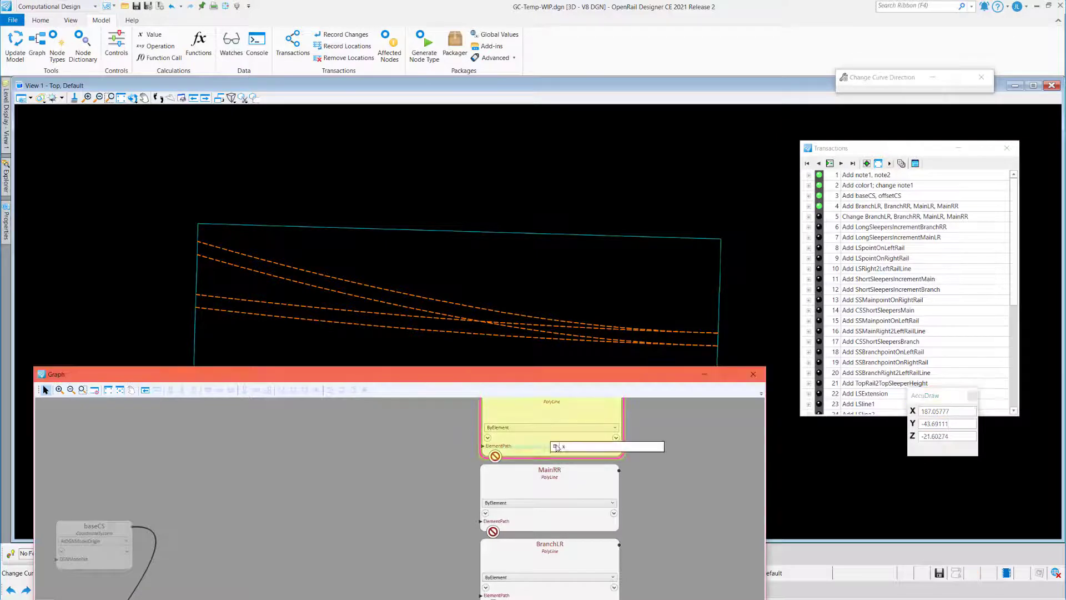
pyautogui.click(423, 328)
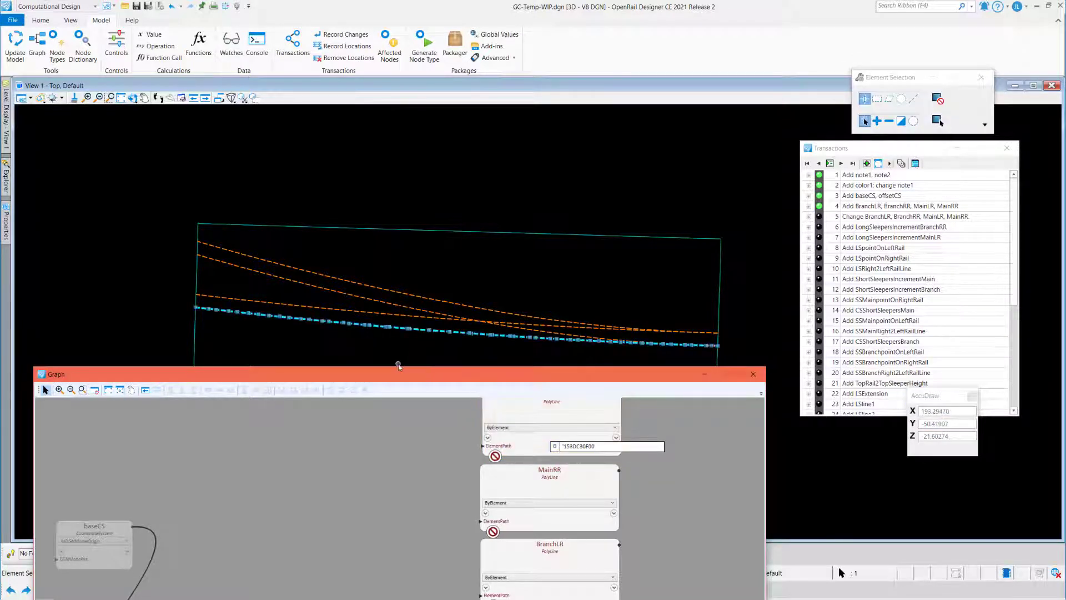
# Step: Replace the MainRR node's ElementPath with the upper rail line of the main track
pyautogui.click(548, 526)
pyautogui.doubleClick(553, 525)
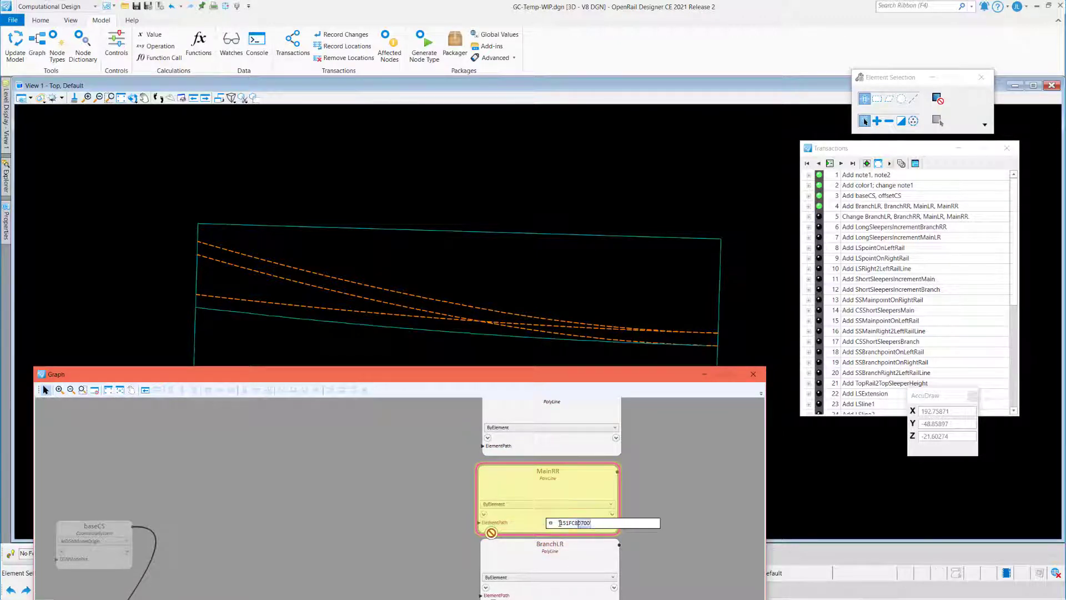
pyautogui.click(339, 332)
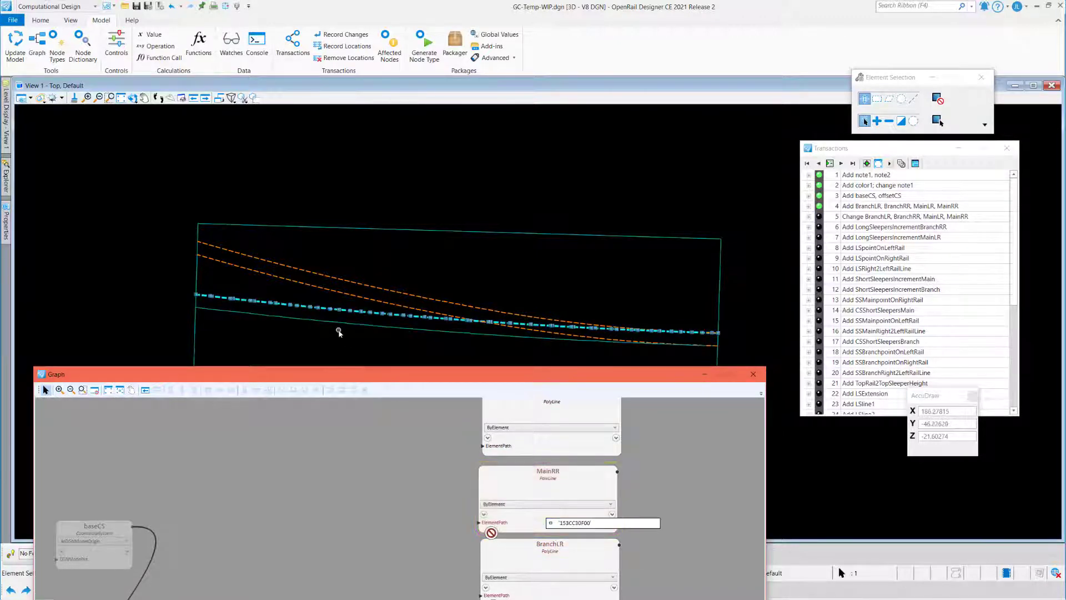
pyautogui.press('Return')
# Step: Replace the BranchLR node's ElementPath with the lower rail line of the branch track
pyautogui.scroll(-5, 646, 495)
pyautogui.scroll(6, 651, 557)
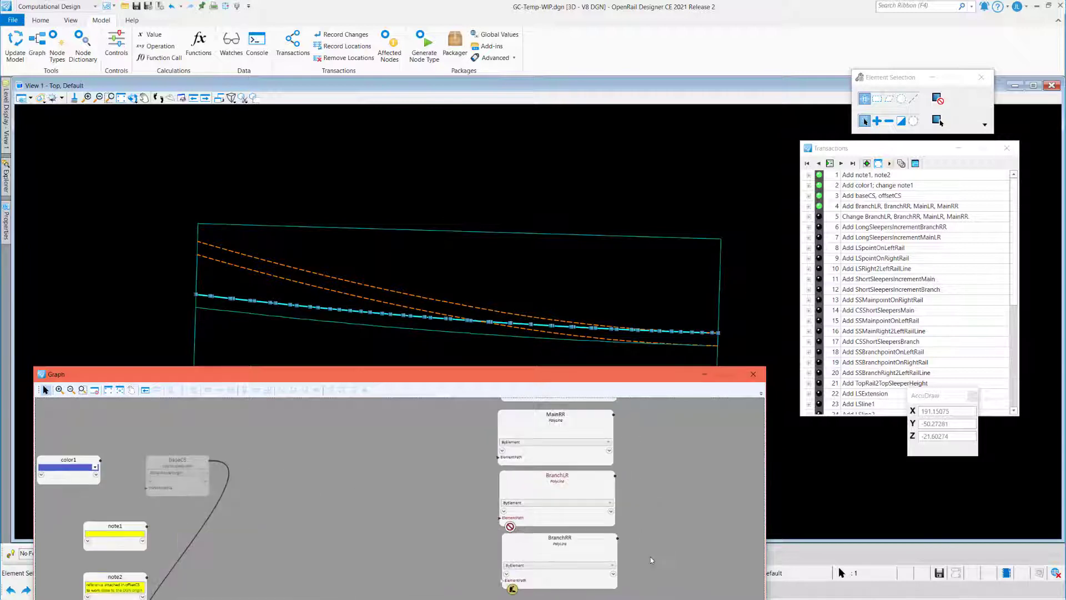
pyautogui.doubleClick(533, 502)
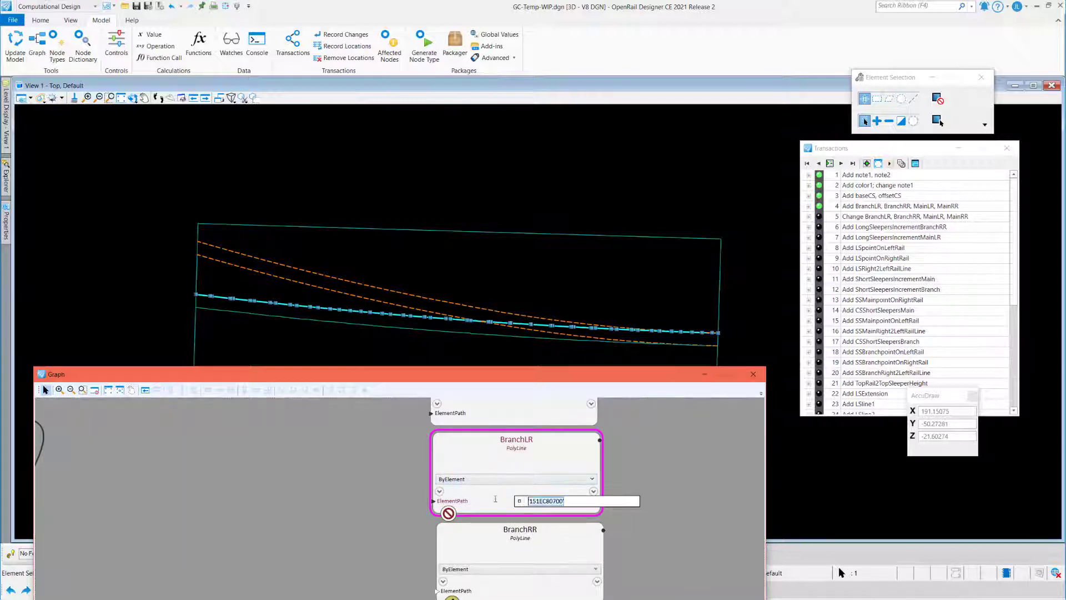
pyautogui.click(384, 303)
pyautogui.press('Return')
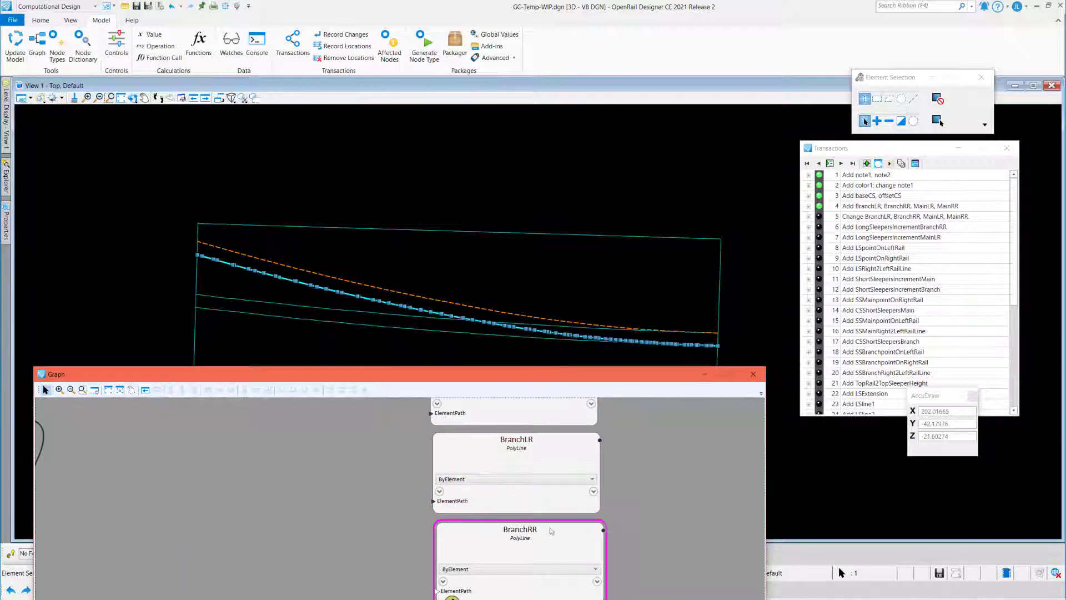
# Step: Assign the upper rail line of the branch track to the BranchRR node's ElementPath and clear the selection
pyautogui.scroll(-3, 637, 483)
pyautogui.scroll(3, 637, 545)
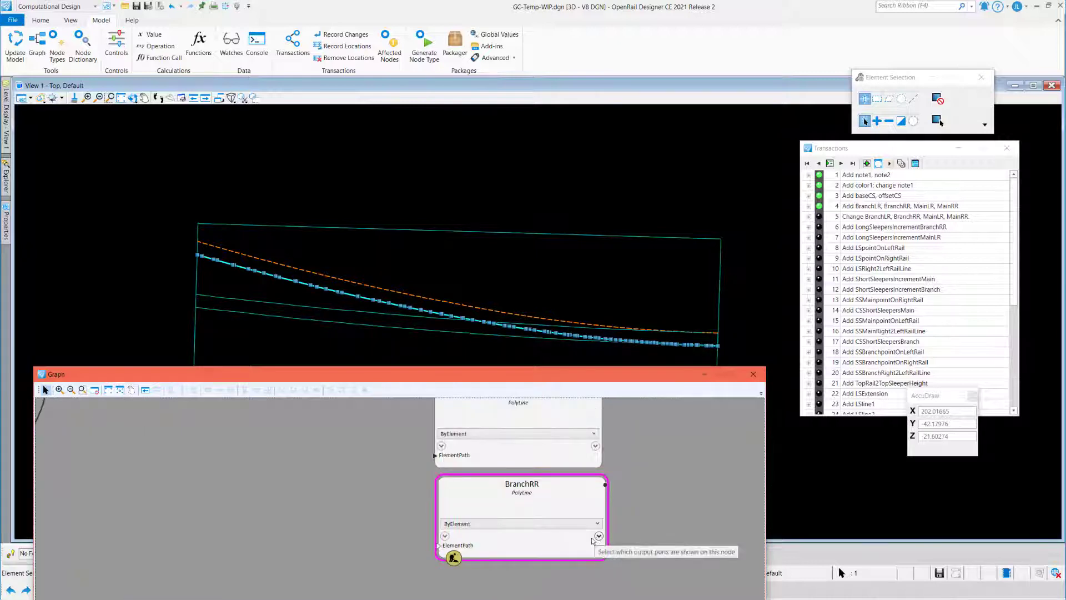
pyautogui.click(503, 549)
pyautogui.doubleClick(504, 548)
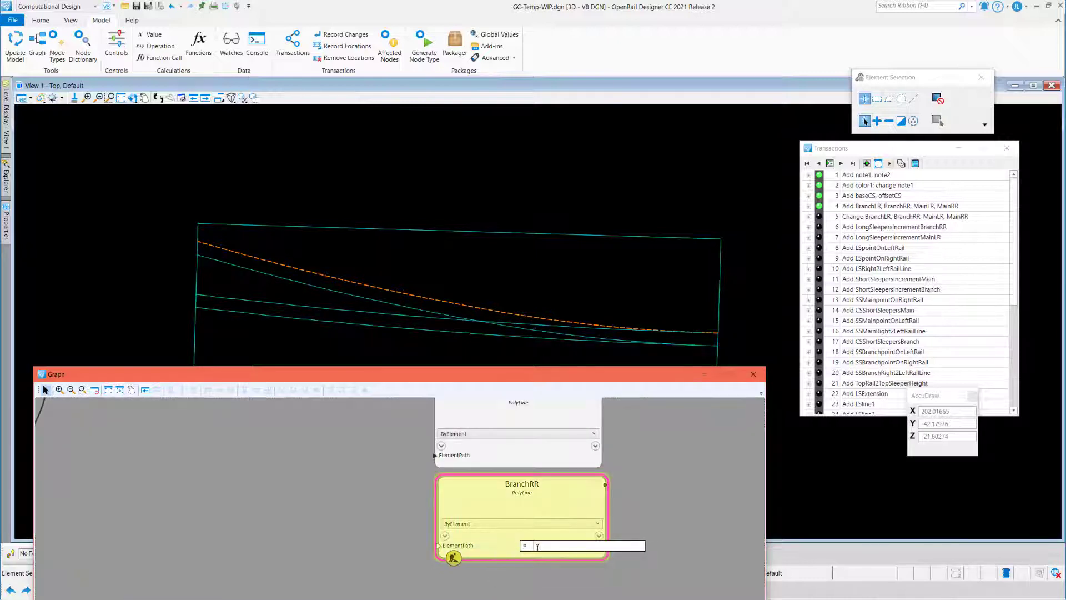
pyautogui.click(412, 286)
pyautogui.press('Return')
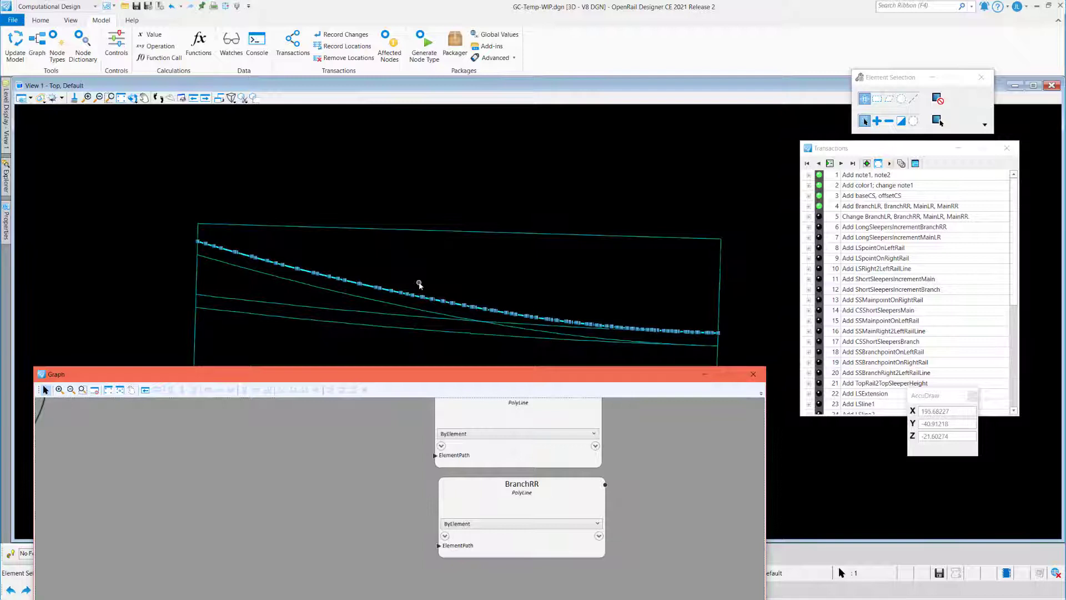
pyautogui.click(420, 285)
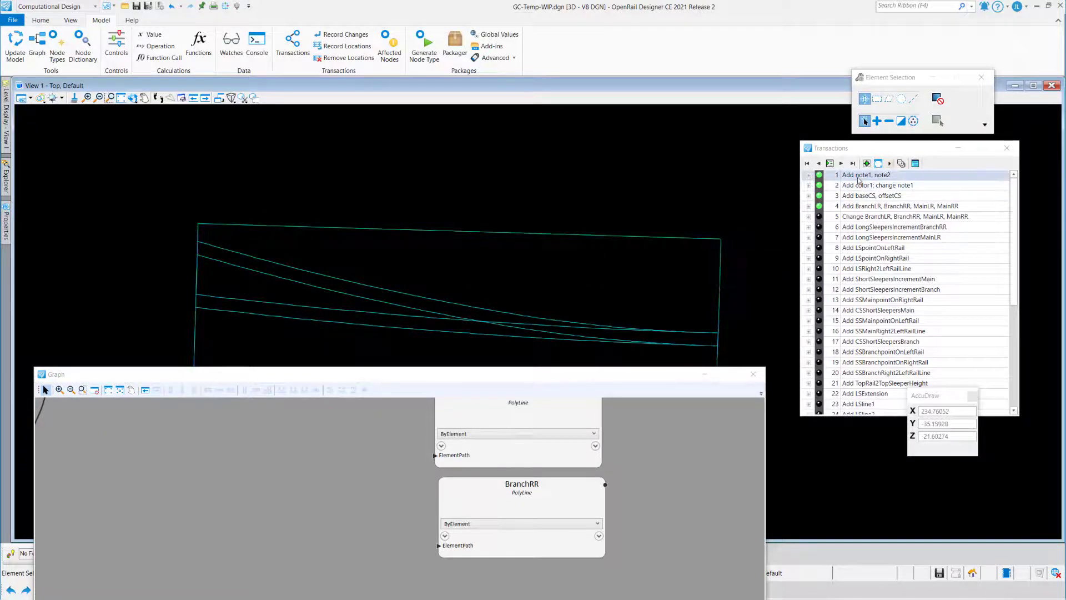
# Step: Delete the old transaction 5 that changes BranchLR, BranchRR, MainLR and MainRR
pyautogui.rightClick(896, 216)
pyautogui.click(925, 352)
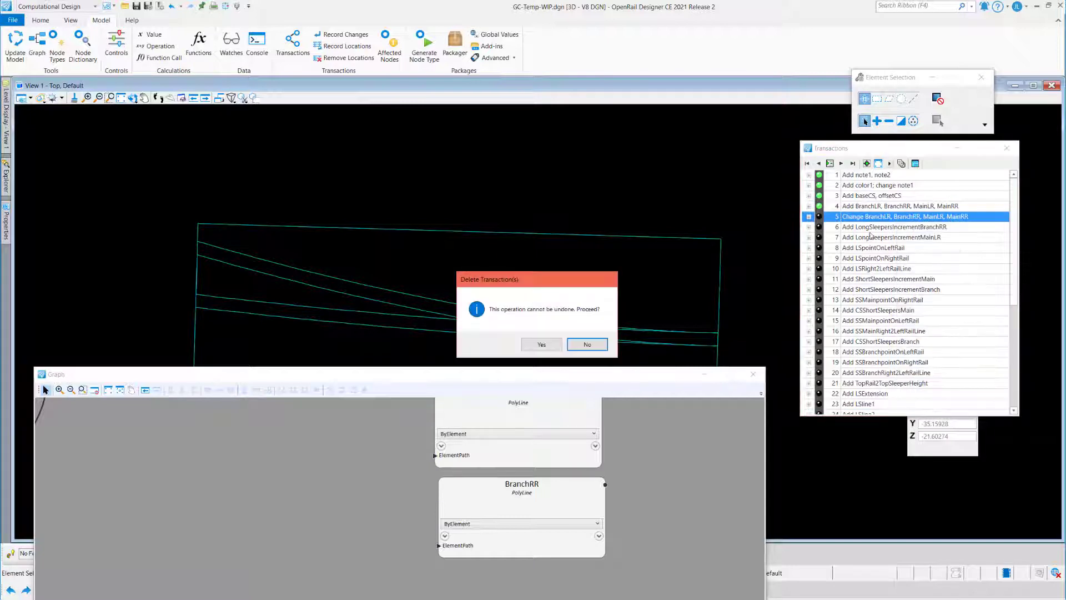
pyautogui.click(534, 345)
pyautogui.click(619, 300)
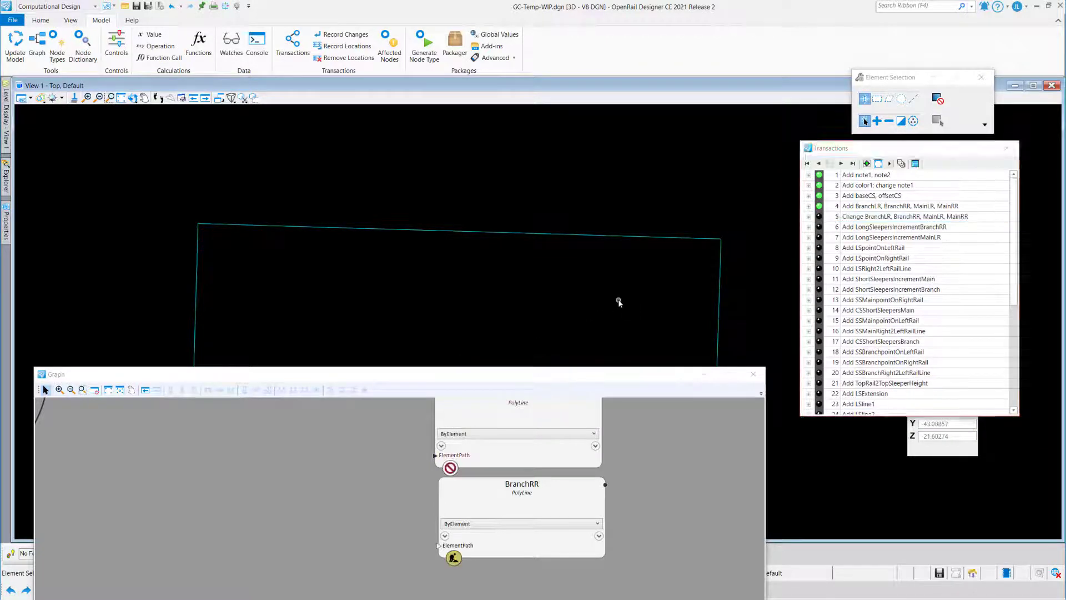
# Step: Close the graph and inspect the generated sleepers along the turnout in the top view
pyautogui.scroll(-4, 568, 181)
pyautogui.scroll(3, 551, 226)
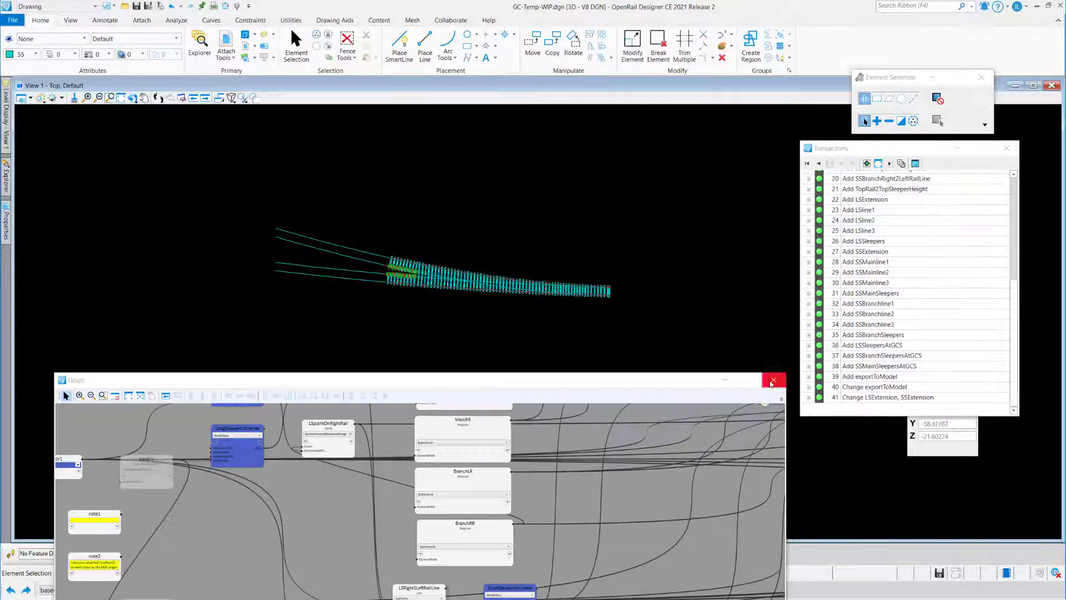
pyautogui.click(772, 381)
pyautogui.scroll(3, 482, 268)
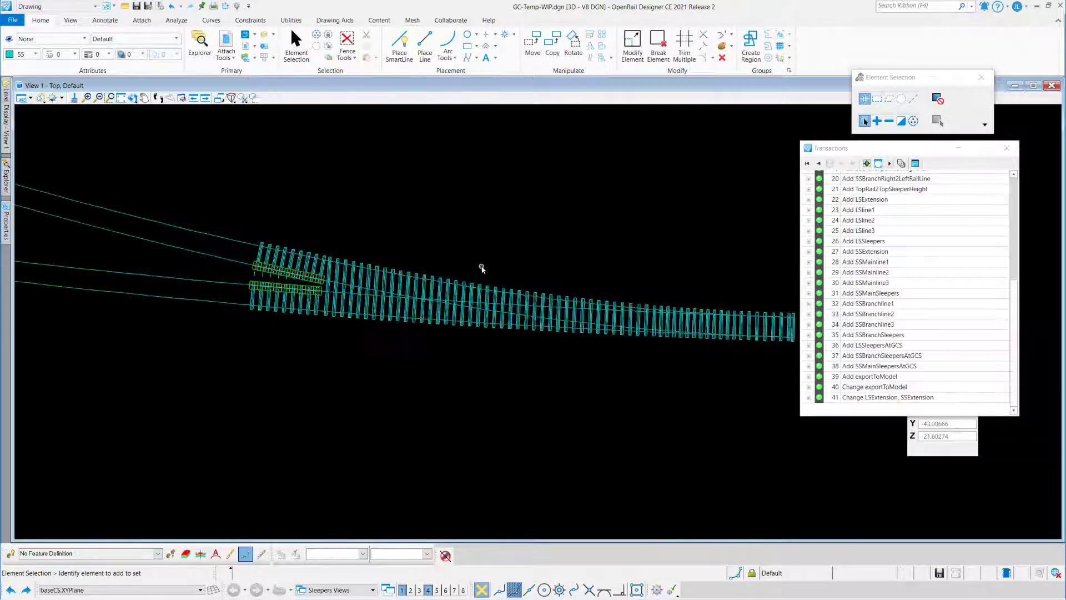
pyautogui.scroll(3, 275, 287)
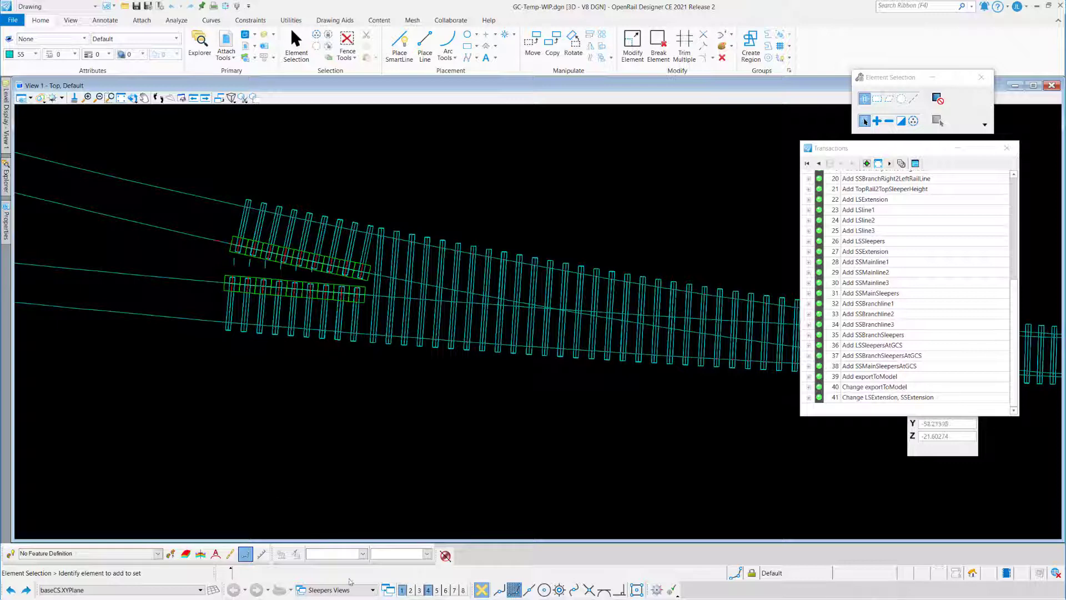
# Step: Display View 4 and examine the 3D sleepers around the turnout's crossing
pyautogui.click(428, 590)
pyautogui.click(428, 590)
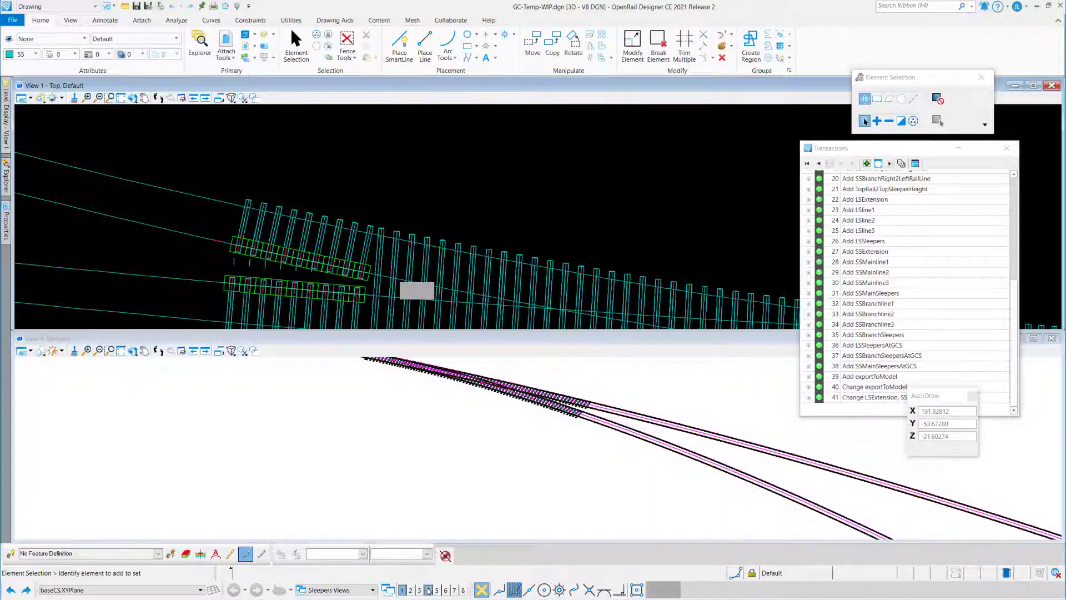
pyautogui.scroll(3, 549, 386)
pyautogui.scroll(1, 549, 386)
pyautogui.moveTo(545, 386); pyautogui.dragTo(589, 394, button='middle')
pyautogui.scroll(1, 348, 412)
pyautogui.scroll(-3, 366, 445)
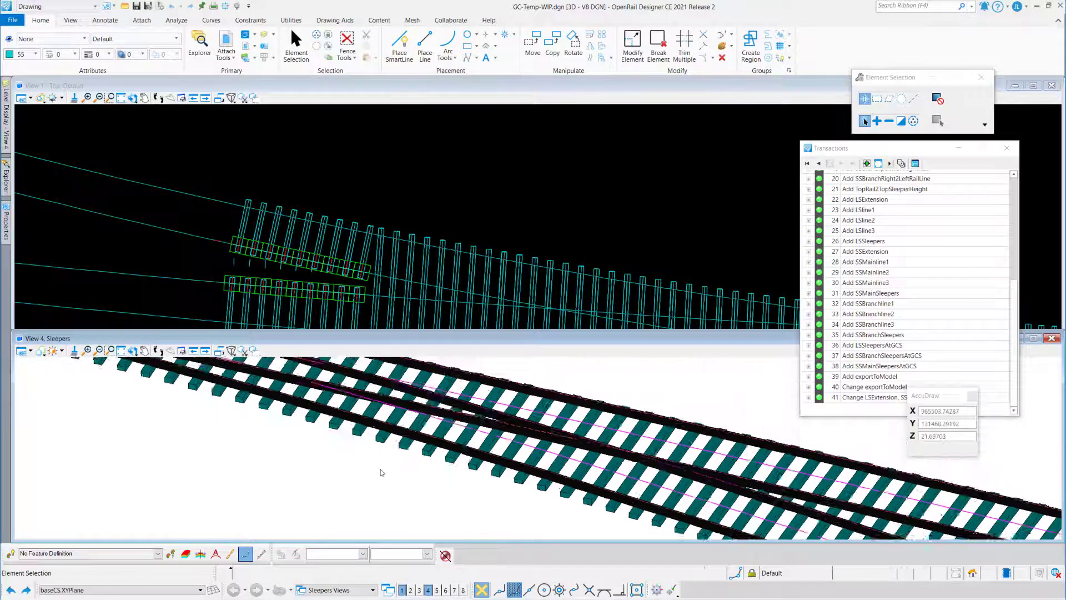
pyautogui.scroll(2, 614, 502)
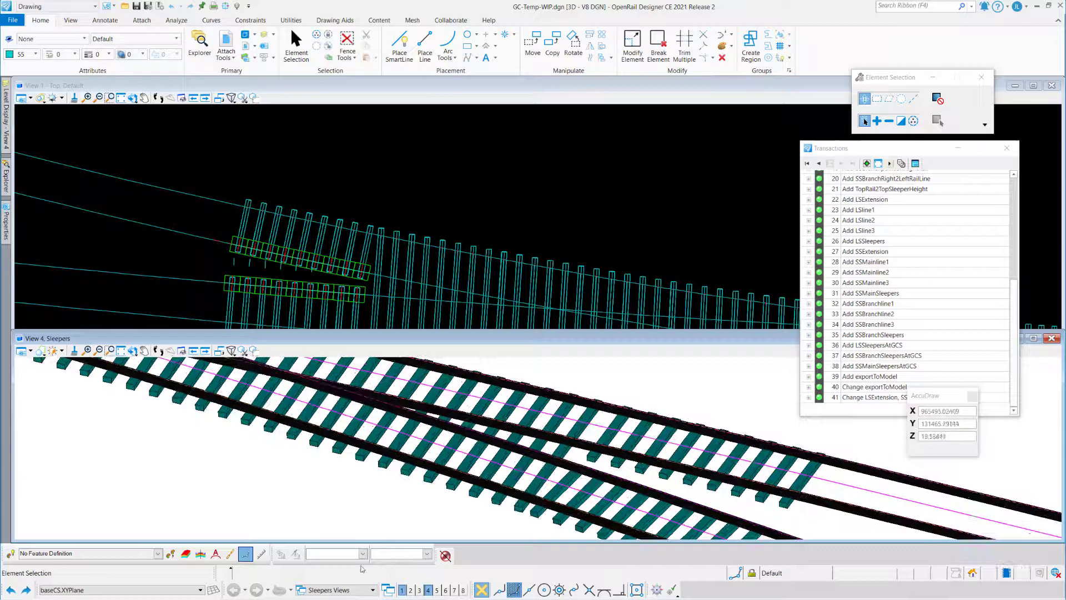
# Step: Switch to the Computational Design workflow and open the graph
pyautogui.click(80, 7)
pyautogui.click(80, 16)
pyautogui.click(37, 45)
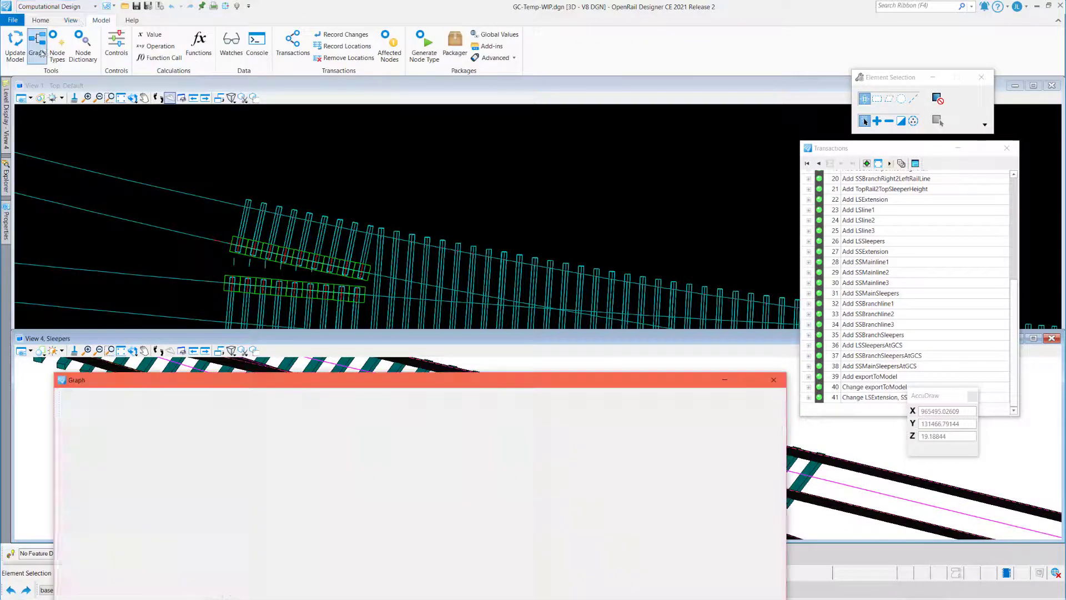
# Step: Move the graph window aside to uncover the 3D view and raise the SSExtension node's slider
pyautogui.scroll(-6, 383, 491)
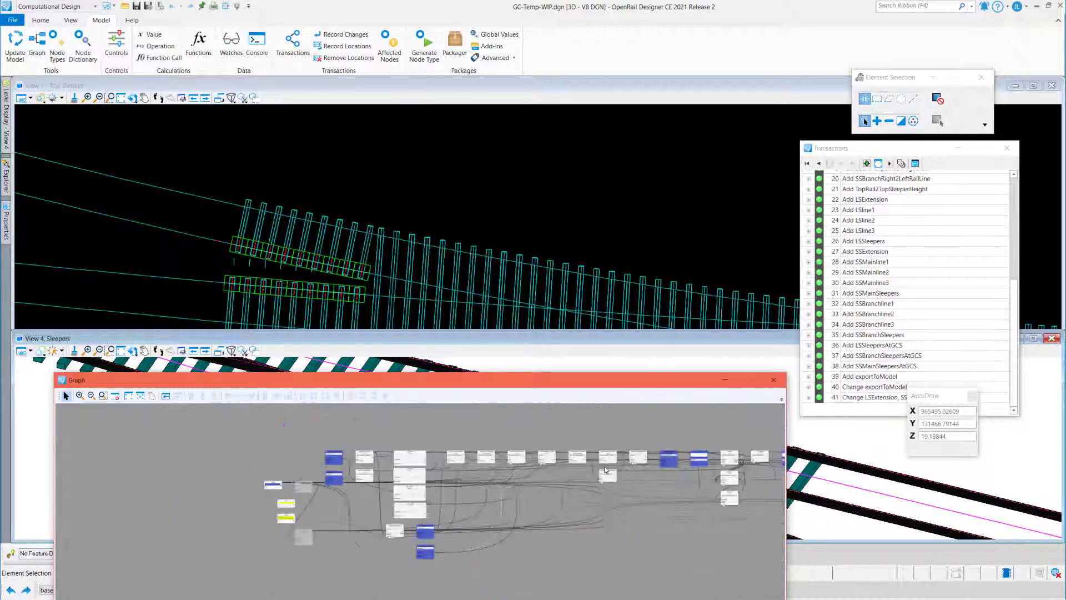
pyautogui.scroll(6, 702, 454)
pyautogui.scroll(2, 747, 487)
pyautogui.scroll(-4, 331, 479)
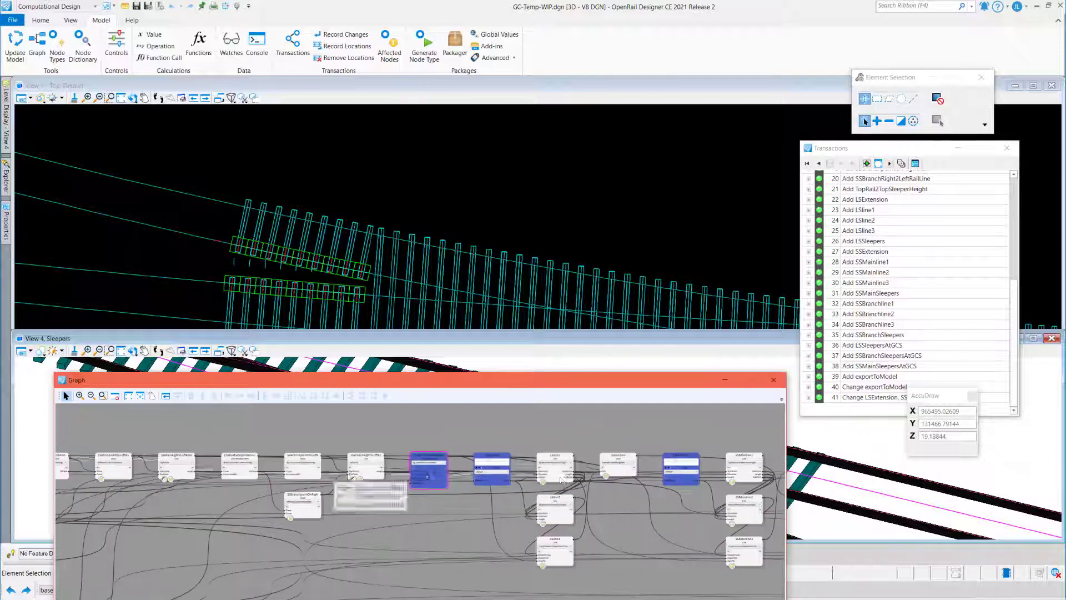
pyautogui.scroll(2, 736, 476)
pyautogui.moveTo(592, 387); pyautogui.dragTo(475, 413)
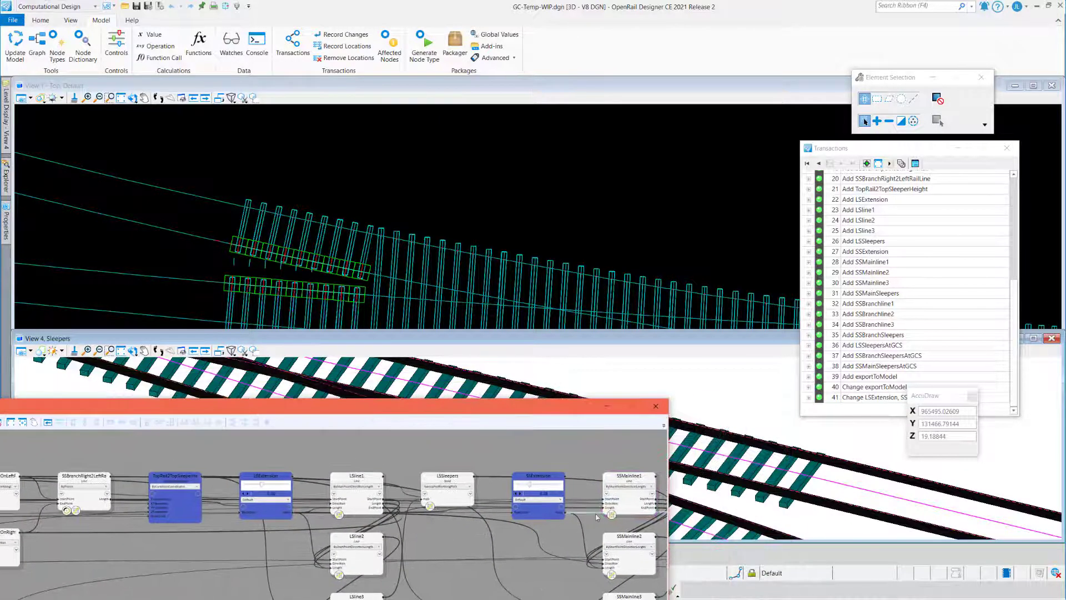
pyautogui.moveTo(530, 485); pyautogui.dragTo(543, 489)
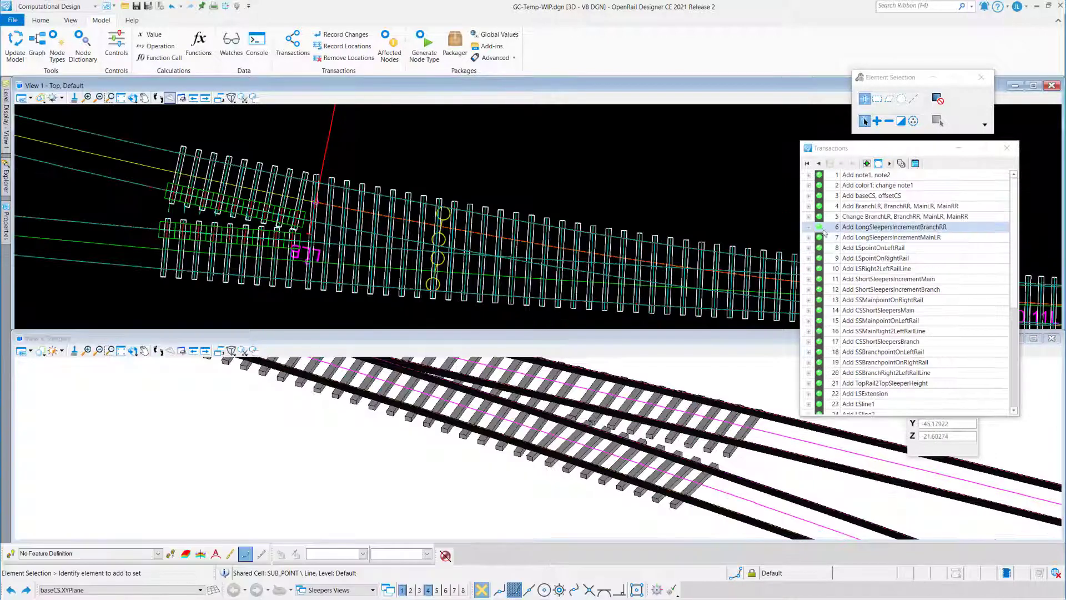
# Step: Roll the model back to transaction 5 and measure along the MainLR rail line from its switch end to the LLB point
pyautogui.click(820, 228)
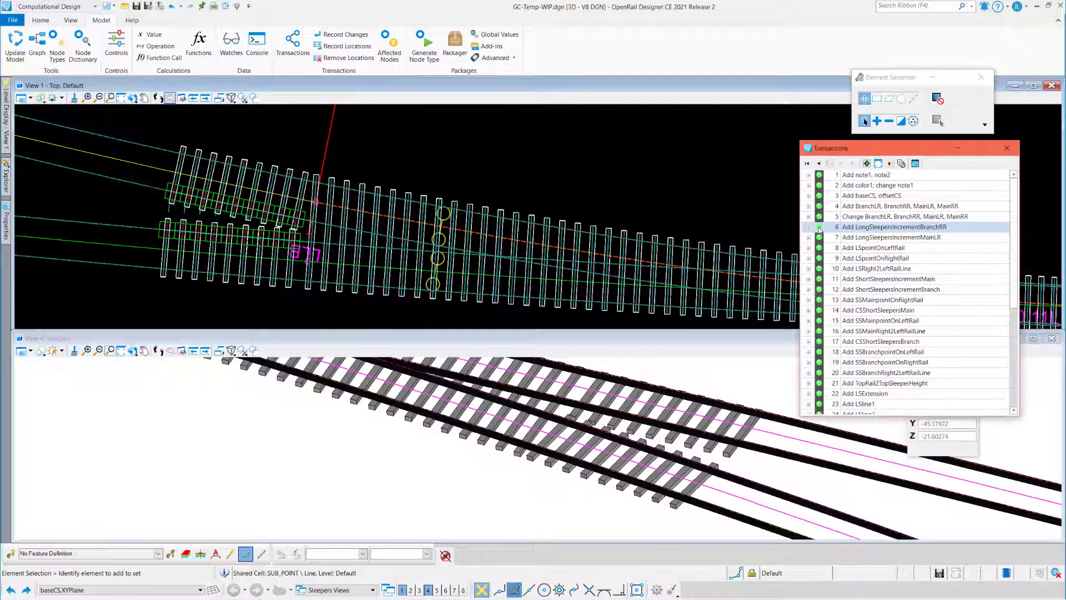
pyautogui.scroll(-2, 237, 181)
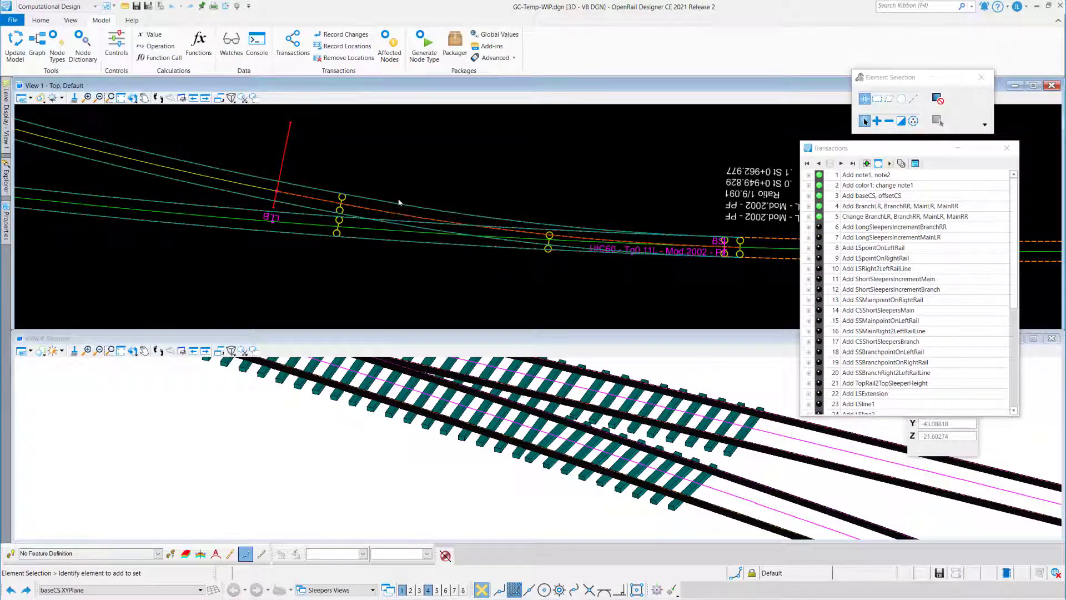
pyautogui.press('m')
pyautogui.scroll(3, 744, 253)
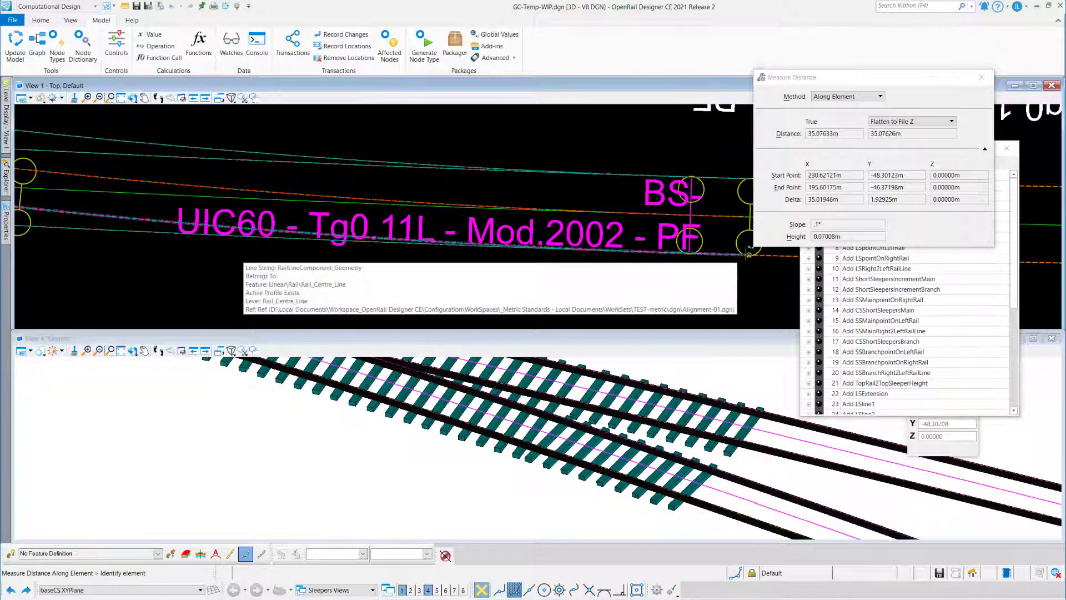
pyautogui.click(747, 254)
pyautogui.scroll(-2, 505, 272)
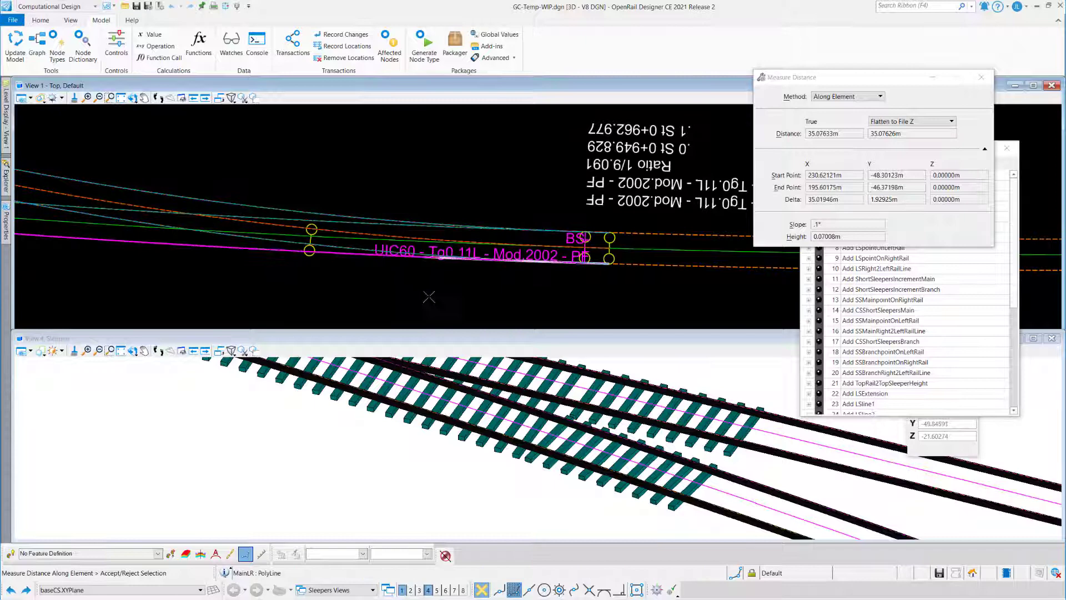
pyautogui.scroll(5, 240, 268)
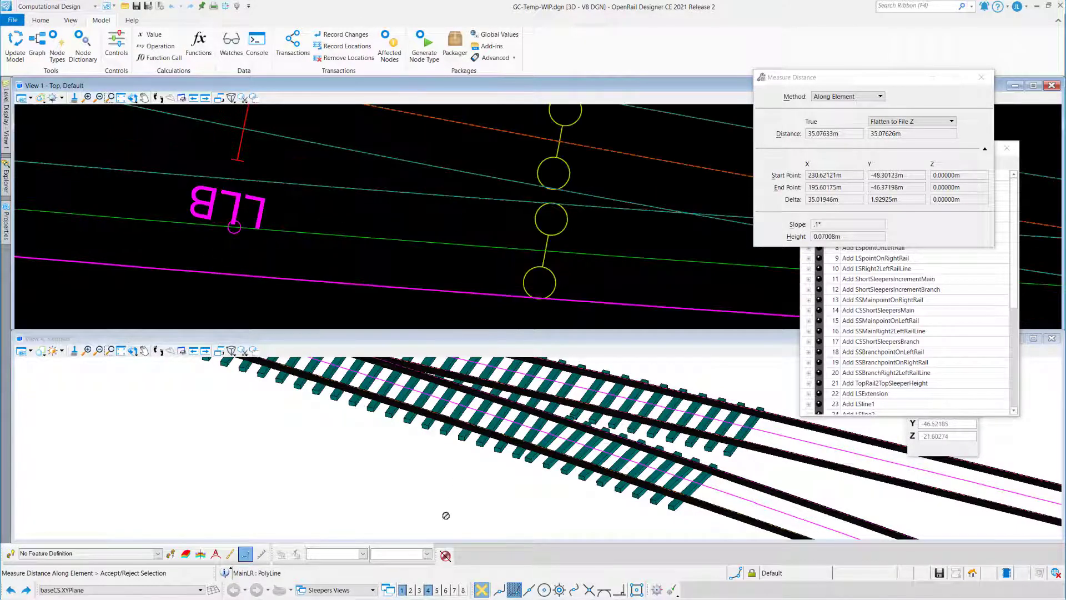
pyautogui.click(235, 228)
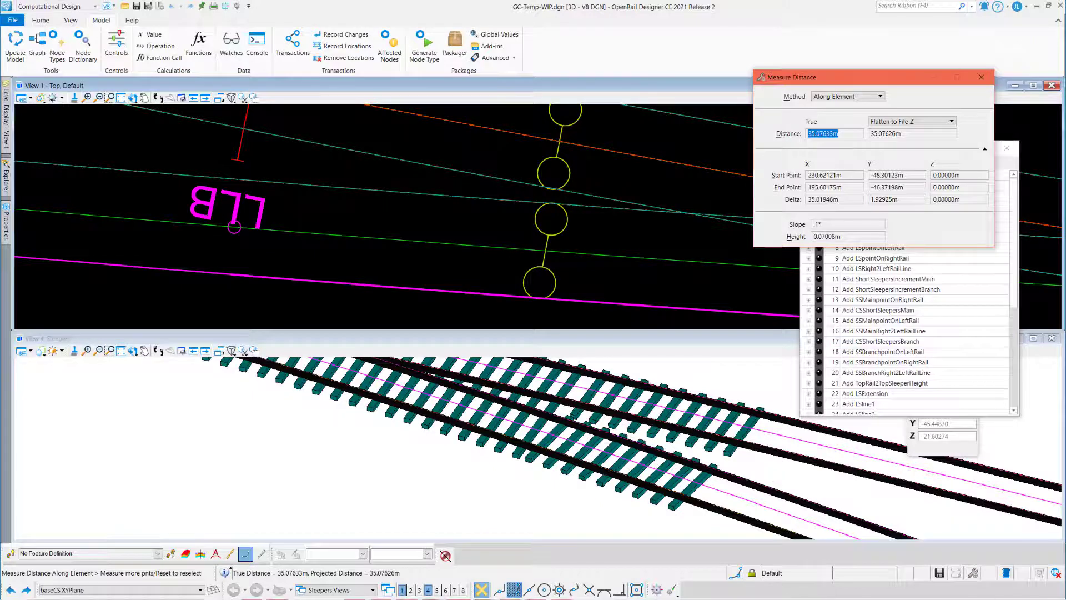
# Step: Switch to the Excel workbook Alignment-01 GC-Turnout1.xlsx, check the formula in cell A65, and return to the rail model
pyautogui.hotkey('alt', 'Tab')
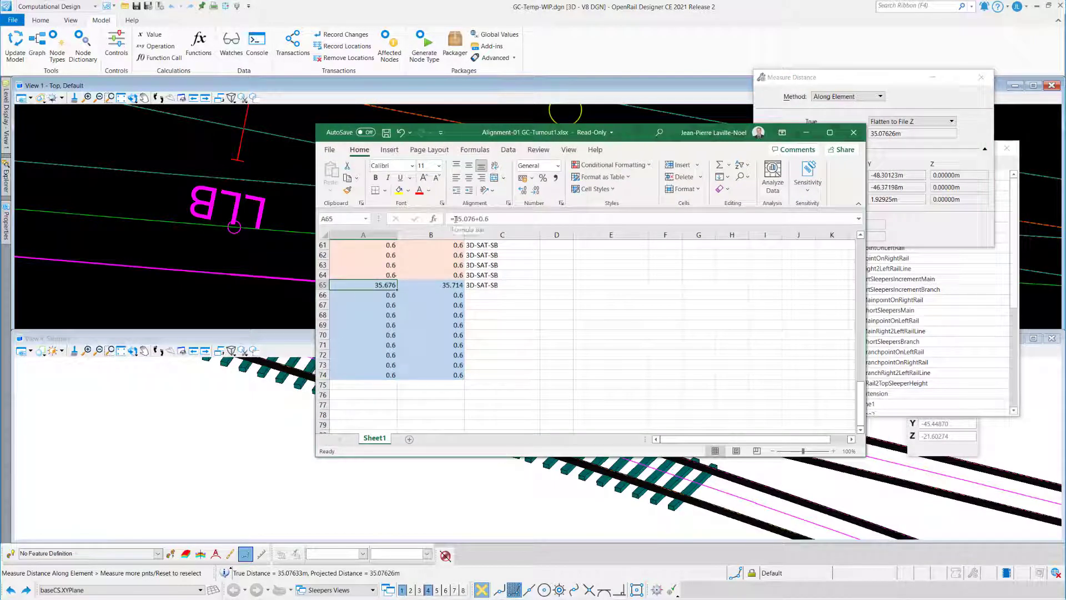
pyautogui.click(488, 219)
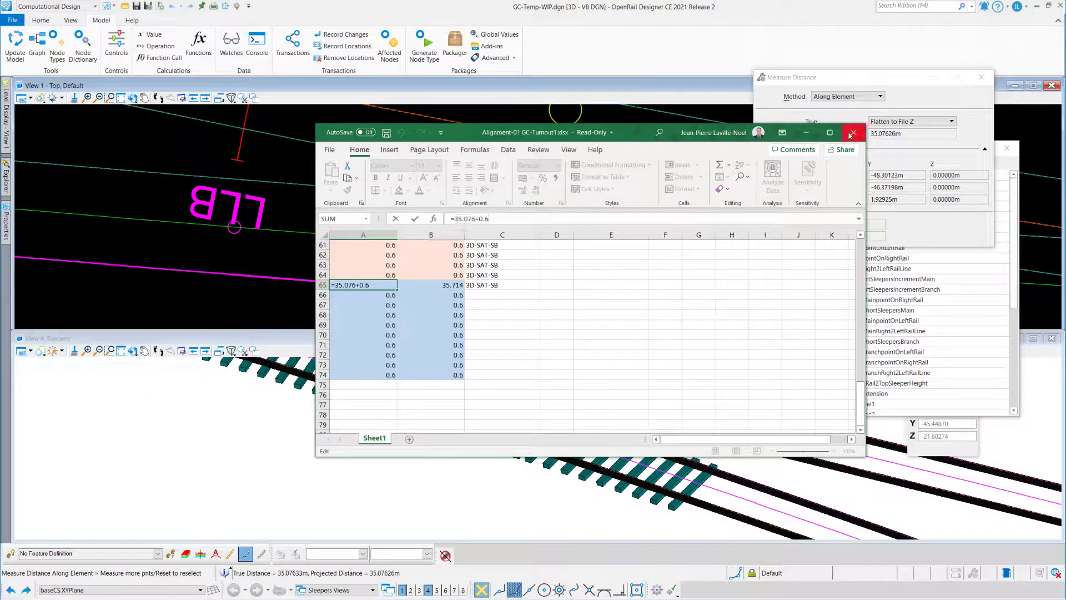
pyautogui.click(850, 133)
pyautogui.click(575, 348)
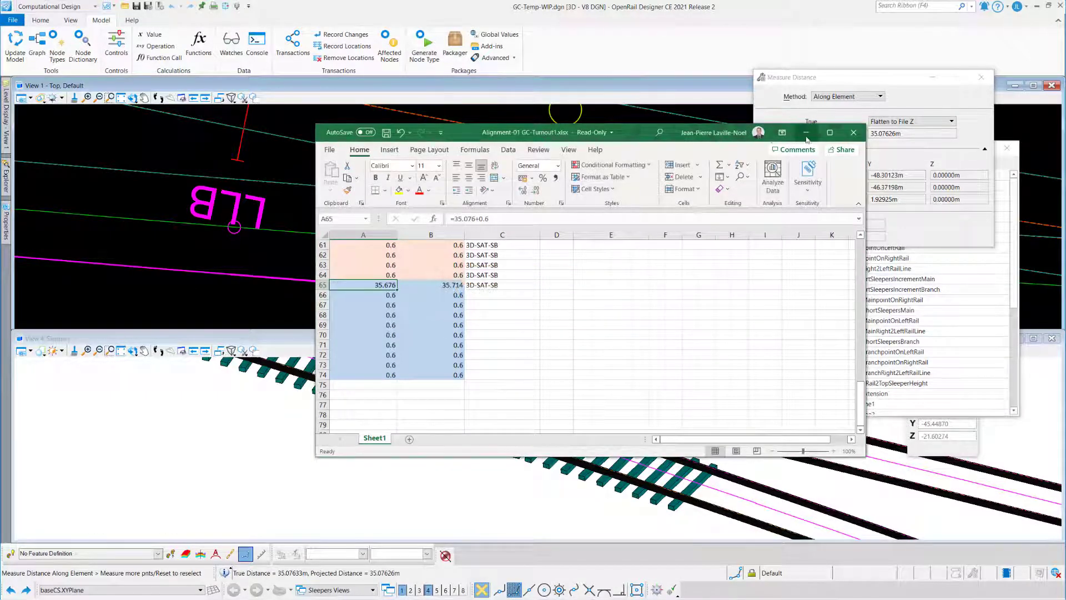
pyautogui.scroll(-5, 496, 314)
pyautogui.press('Escape')
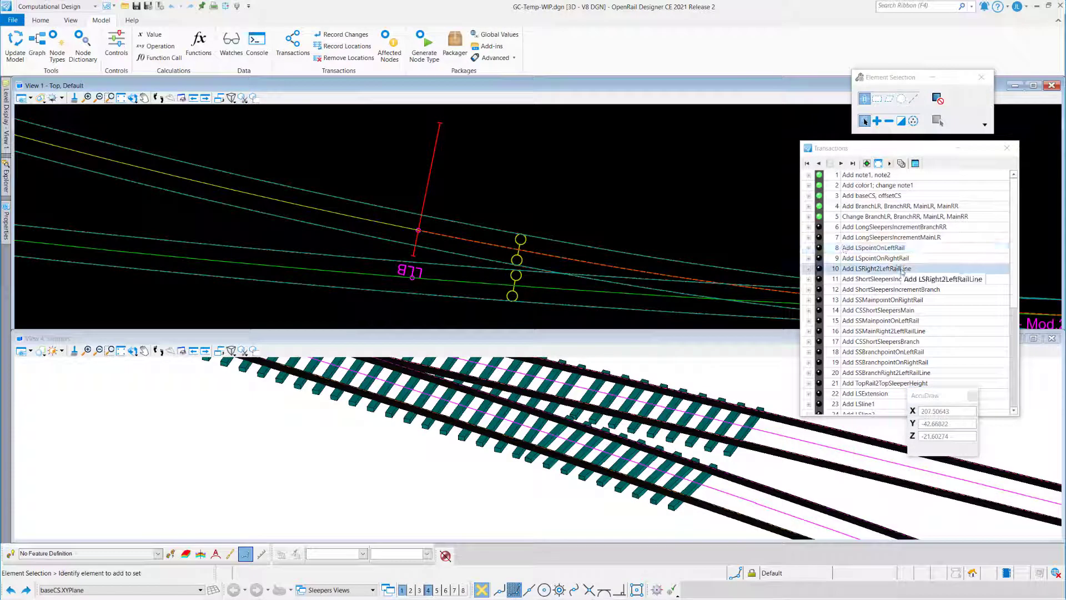
# Step: Open the LongSleepersIncrementBranchRR transaction's script, check its Excel range address, and close the editor
pyautogui.click(900, 228)
pyautogui.rightClick(913, 227)
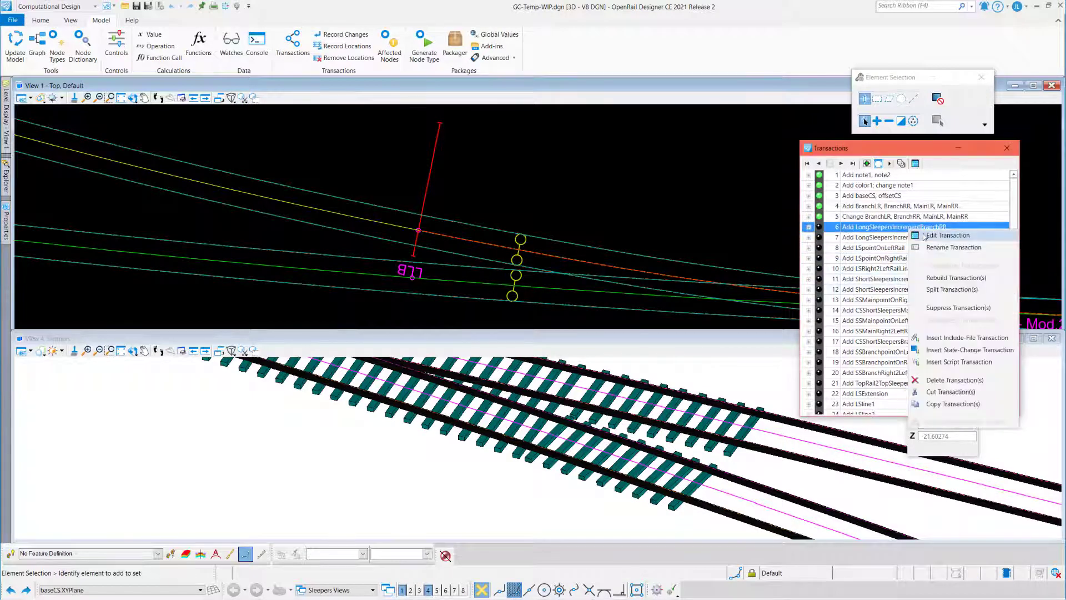
pyautogui.click(935, 233)
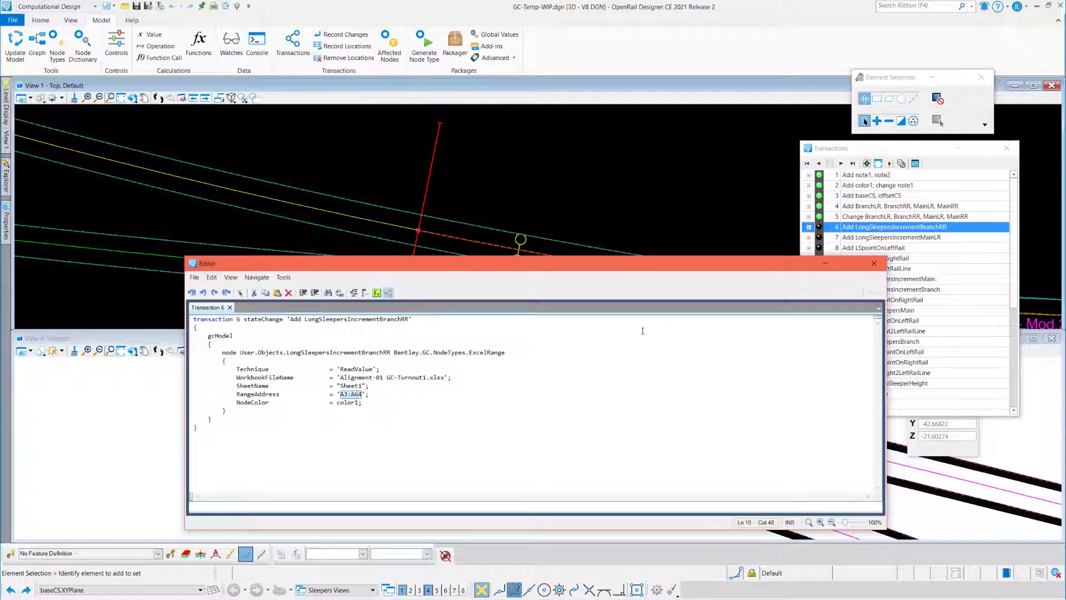
pyautogui.click(874, 264)
# Step: Open the LongSleepersIncrementMainLR transaction's script, check its Excel range address, and close the editor
pyautogui.click(884, 237)
pyautogui.rightClick(883, 237)
pyautogui.click(891, 244)
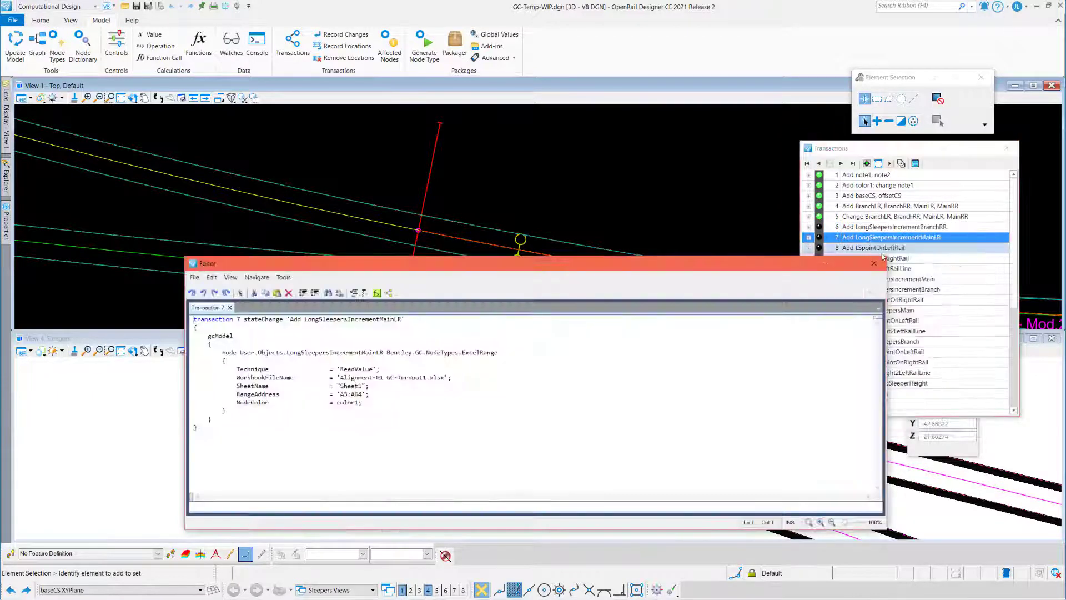
pyautogui.click(872, 266)
# Step: Open the ShortSleepersIncrementMain transaction's script to check its Excel range address
pyautogui.click(911, 278)
pyautogui.rightClick(911, 279)
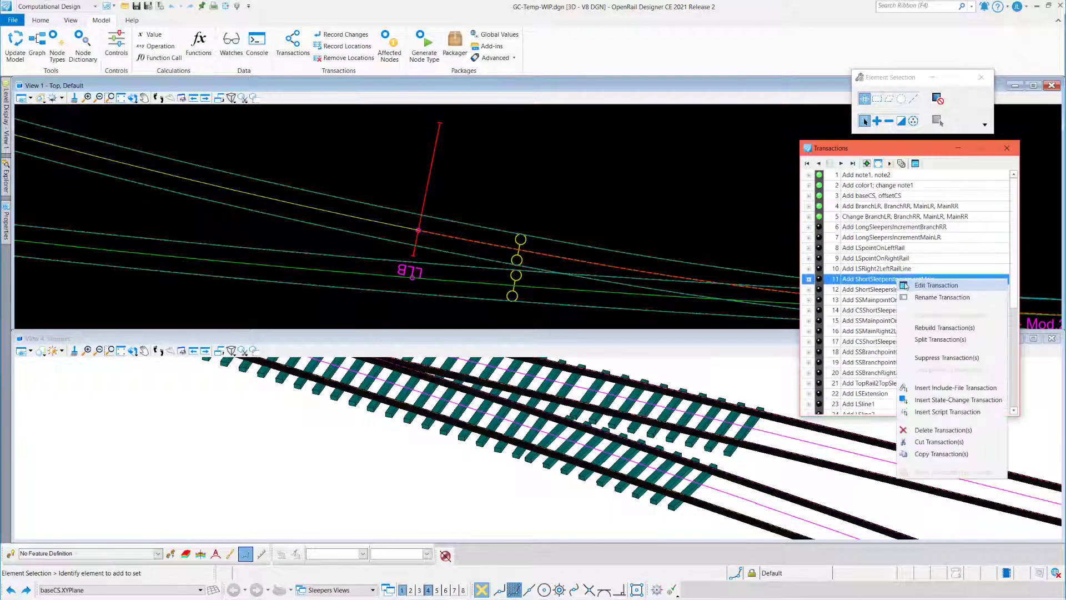
pyautogui.click(922, 285)
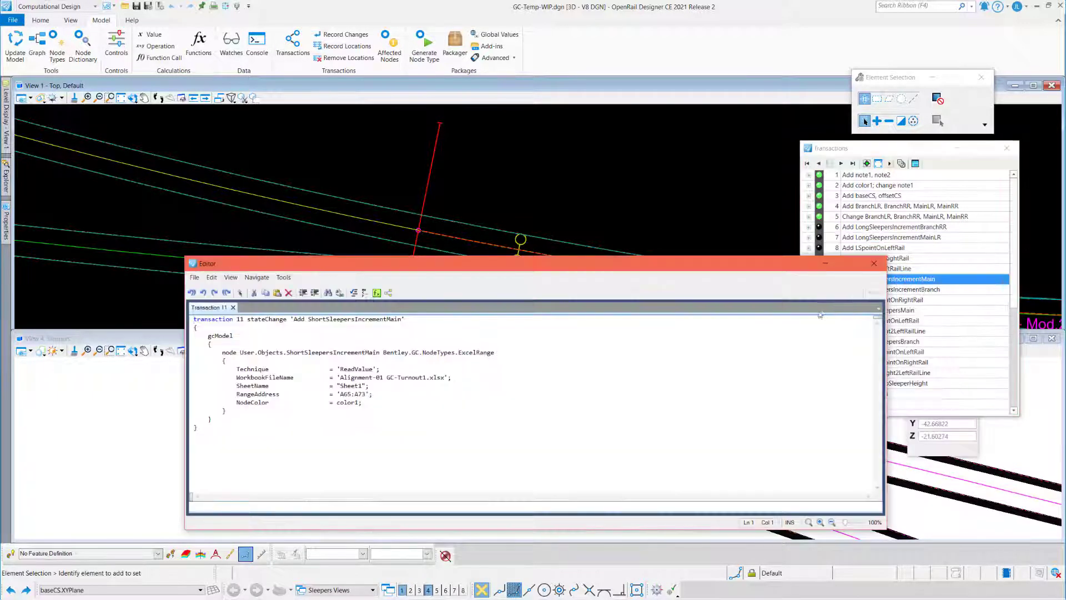
# Step: Close the current script, check the Excel range address in the ShortSleepersIncrementBranch transaction's script, and close the editor
pyautogui.click(880, 269)
pyautogui.click(890, 289)
pyautogui.rightClick(890, 289)
pyautogui.click(892, 296)
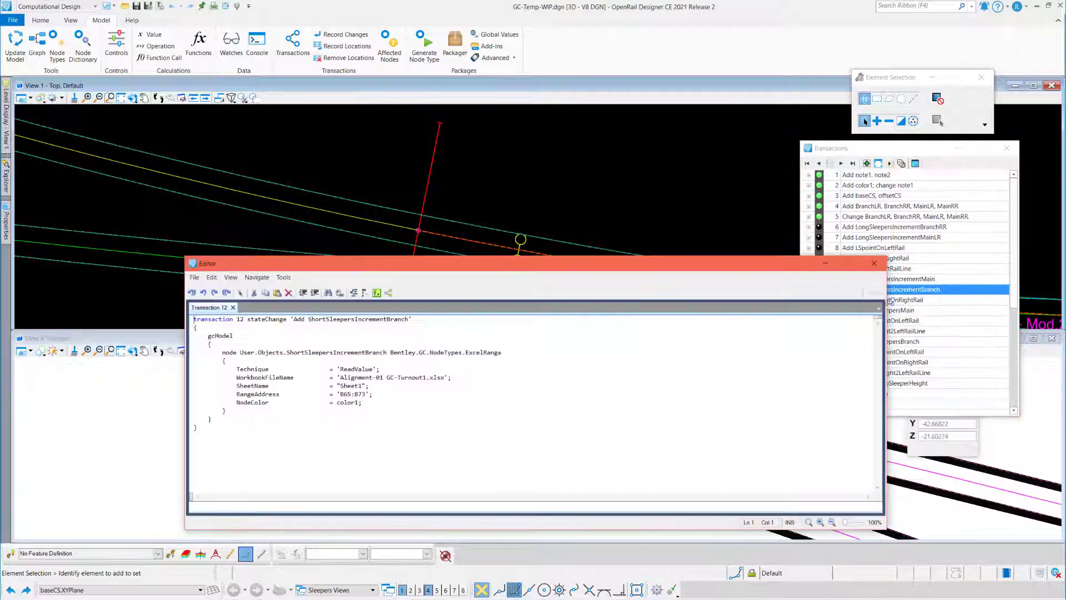
pyautogui.click(874, 265)
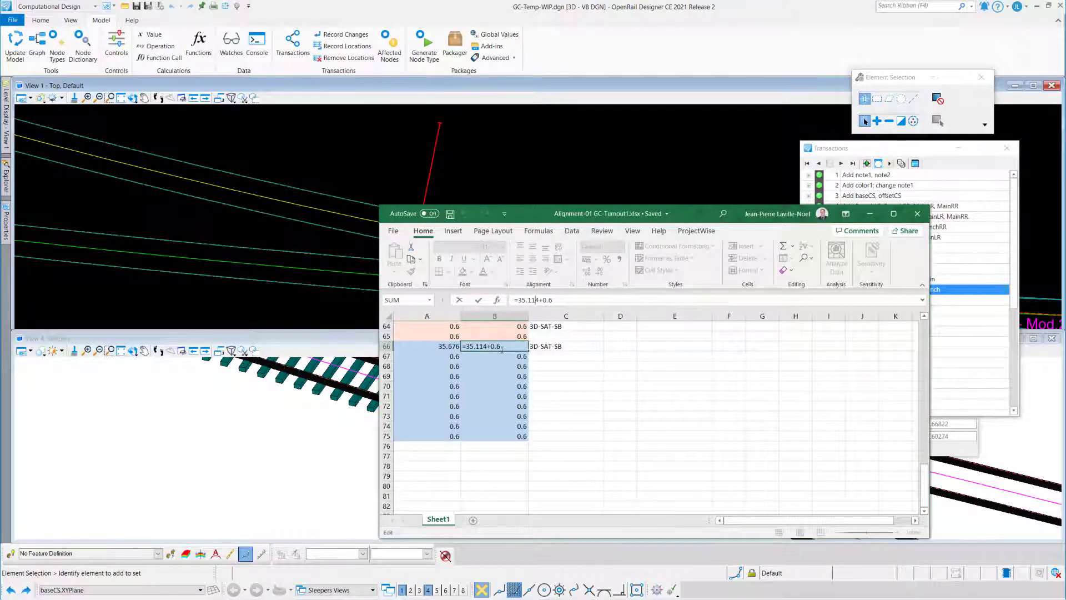
# Step: Leave the formula under review in cell B66 of Alignment-01 GC-Turnout1.xlsx and close the workbook
pyautogui.click(502, 356)
pyautogui.click(501, 367)
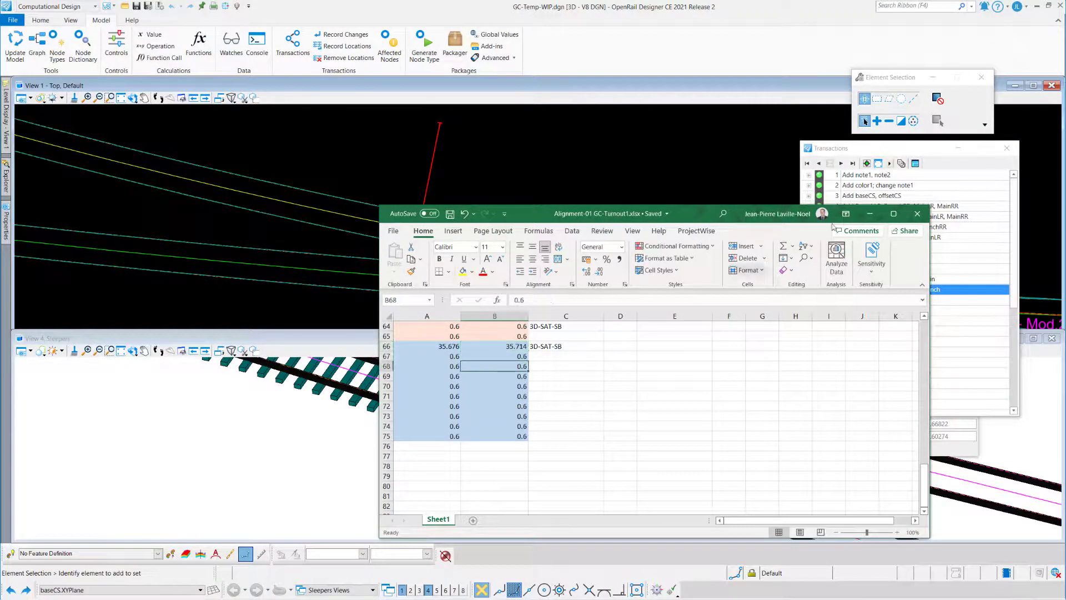
pyautogui.click(922, 216)
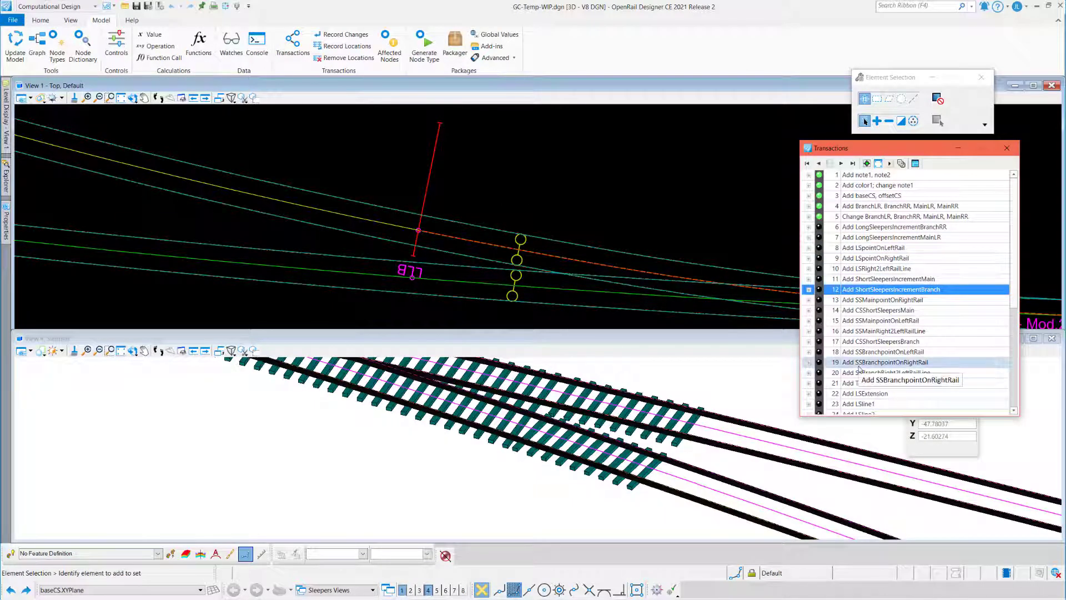
# Step: Set the ShortSleepersIncrementBranch transaction's range address to B65:B70, apply the change, and close the script editor
pyautogui.rightClick(877, 290)
pyautogui.click(914, 297)
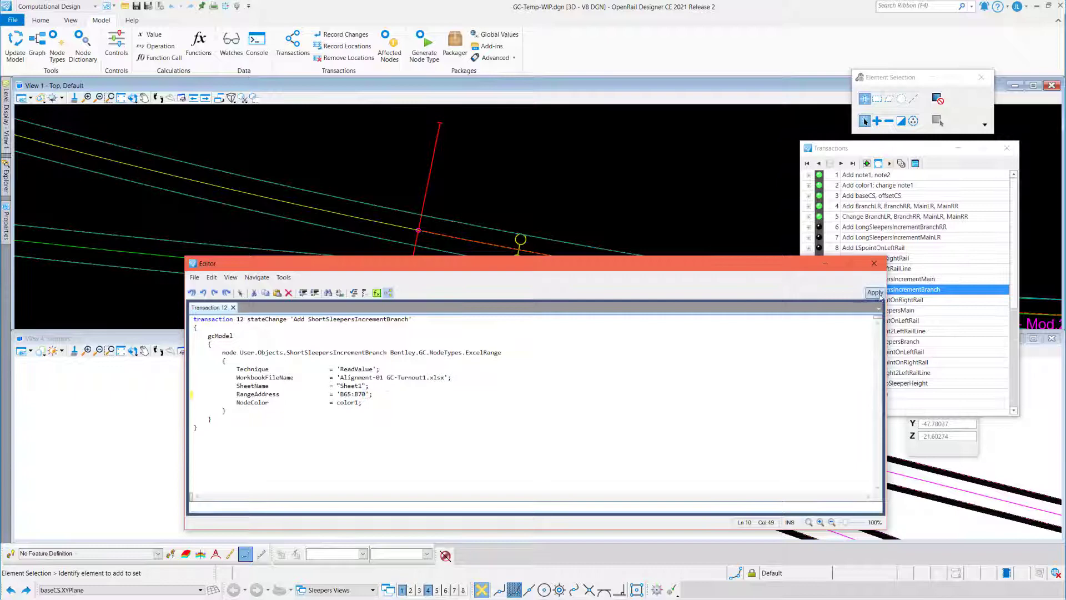
pyautogui.click(875, 293)
pyautogui.click(874, 263)
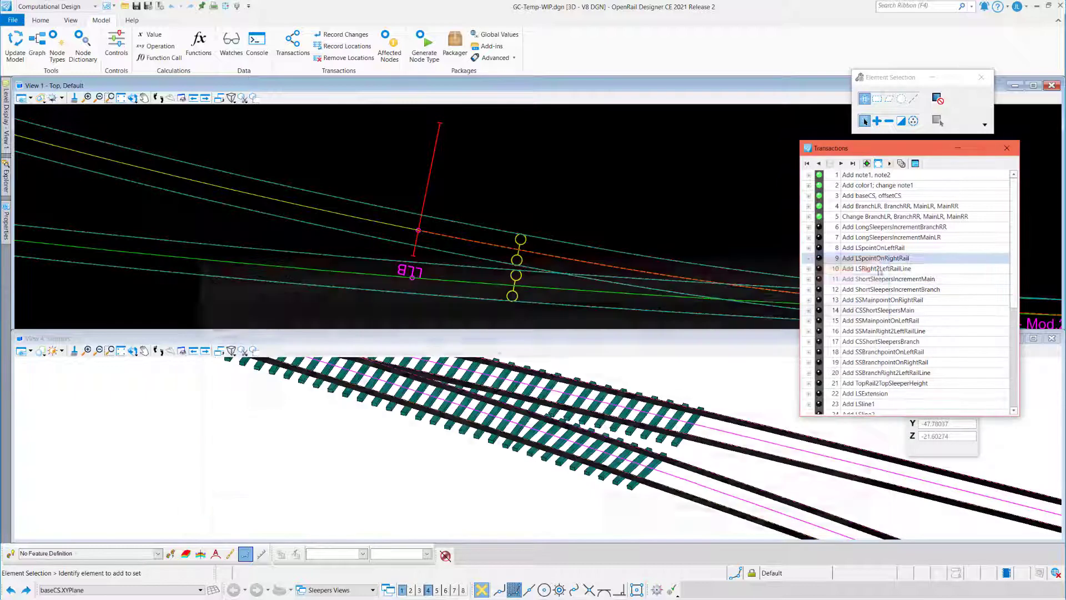
# Step: Recheck the ShortSleepersIncrementBranch script, set the ShortSleepersIncrementMain transaction's range address to A65:A70, apply it, and close the editor
pyautogui.rightClick(892, 290)
pyautogui.click(896, 294)
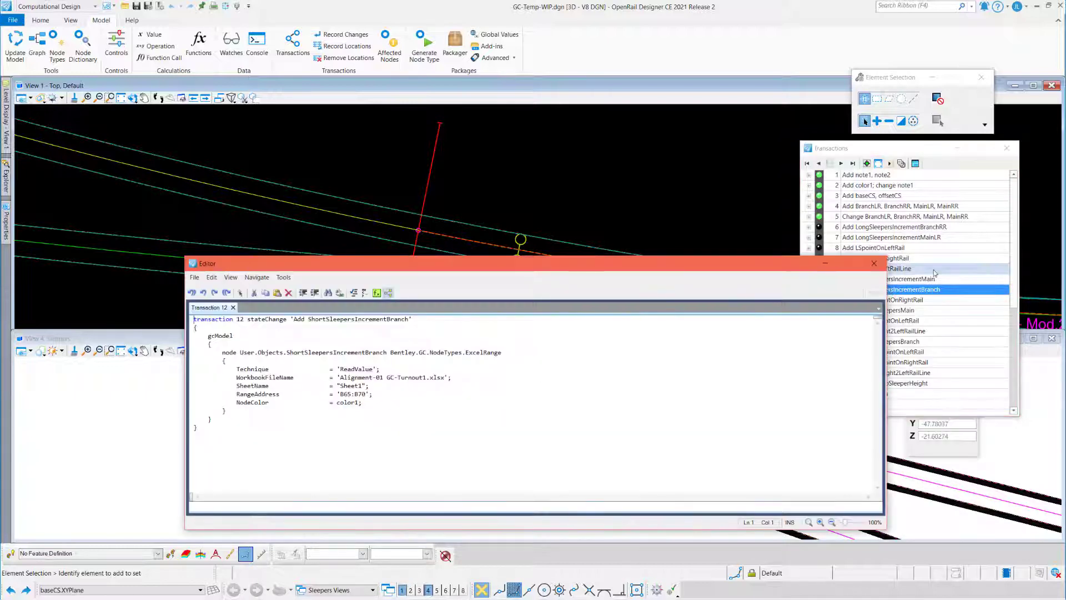
pyautogui.click(911, 279)
pyautogui.rightClick(925, 280)
pyautogui.click(938, 287)
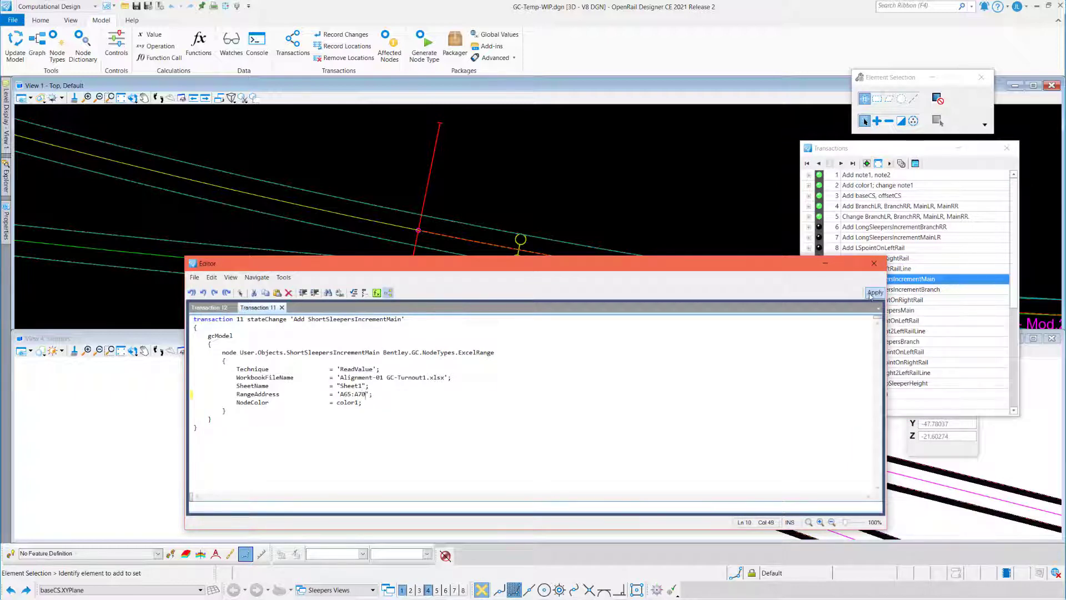
pyautogui.click(874, 263)
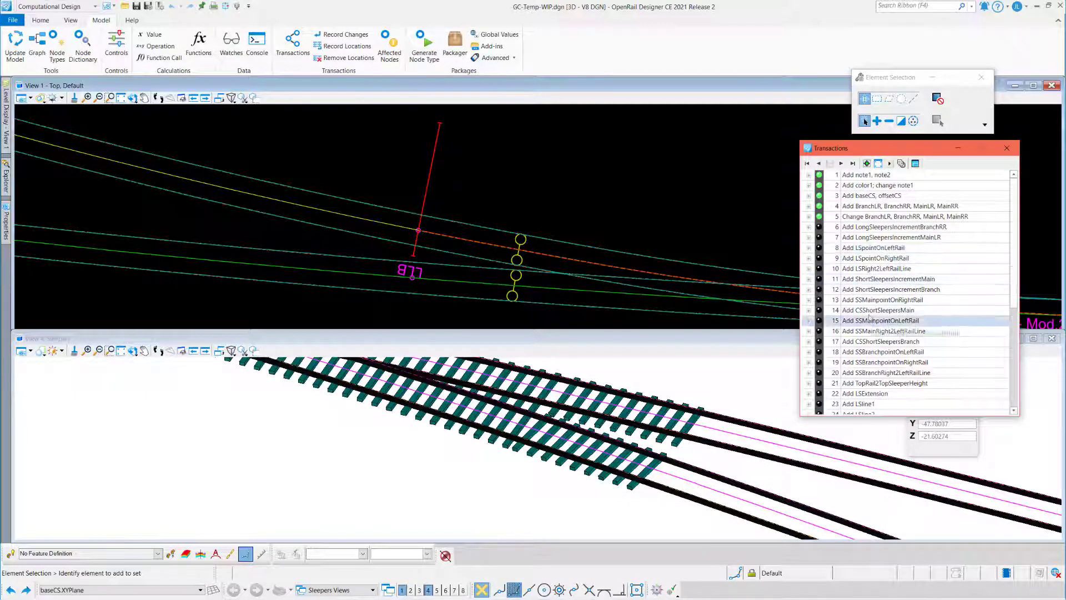
# Step: Replay all remaining transactions to regenerate the sleepers with the shortened Excel ranges
pyautogui.scroll(-5, 872, 301)
pyautogui.scroll(5, 870, 300)
pyautogui.click(854, 164)
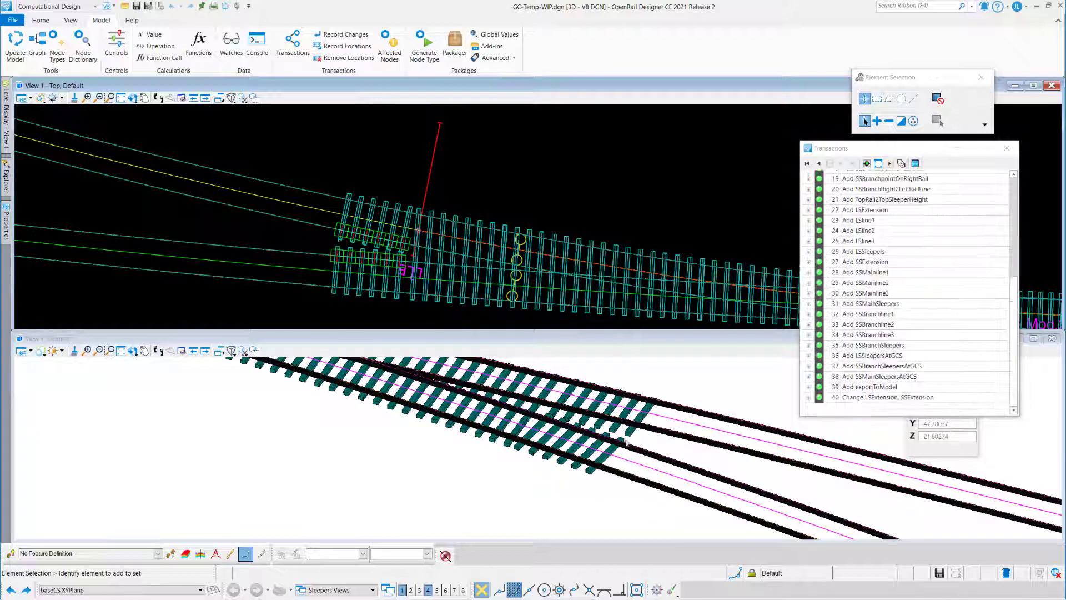
# Step: Inspect the end of the short sleepers in the 3D view and open the SSExtension transaction's script
pyautogui.scroll(1, 626, 441)
pyautogui.scroll(1, 894, 322)
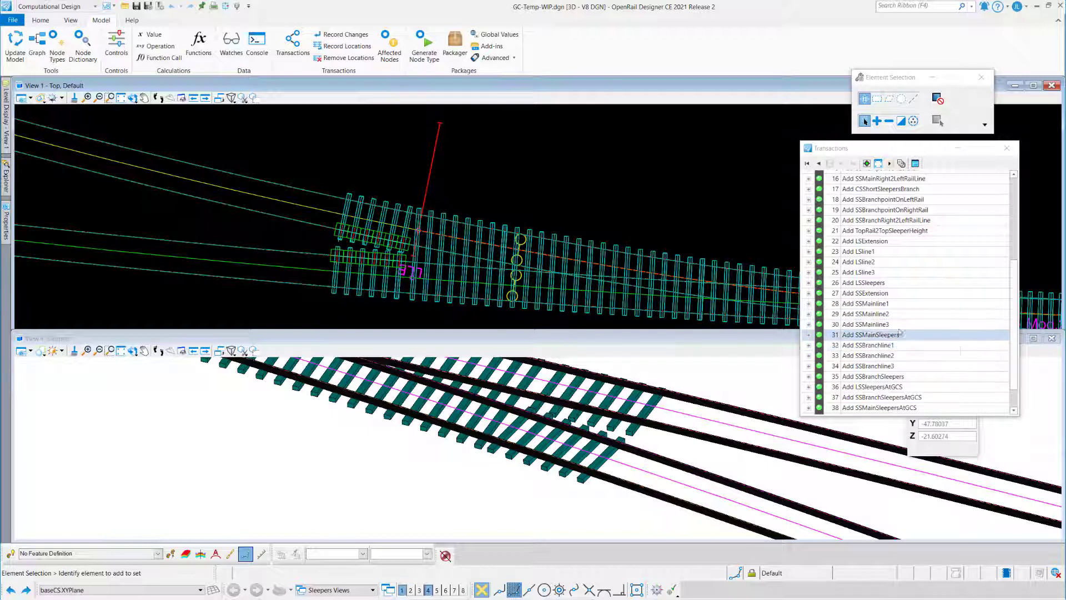
pyautogui.rightClick(893, 293)
pyautogui.click(895, 300)
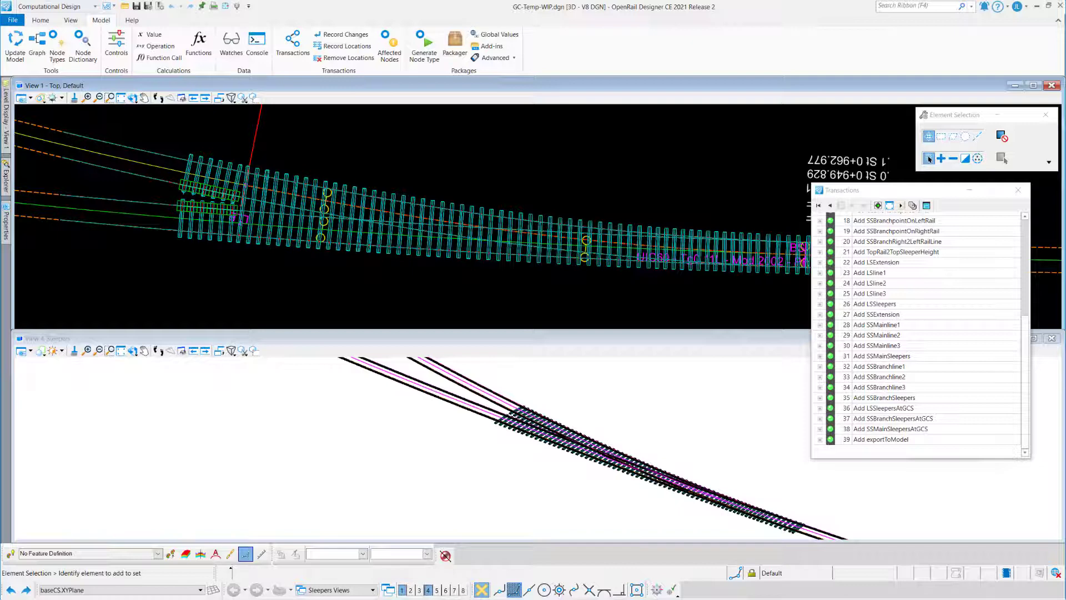
# Step: Examine the regenerated sleepers around the LLB point in plan and along the turnout in the 3D view
pyautogui.scroll(5, 243, 232)
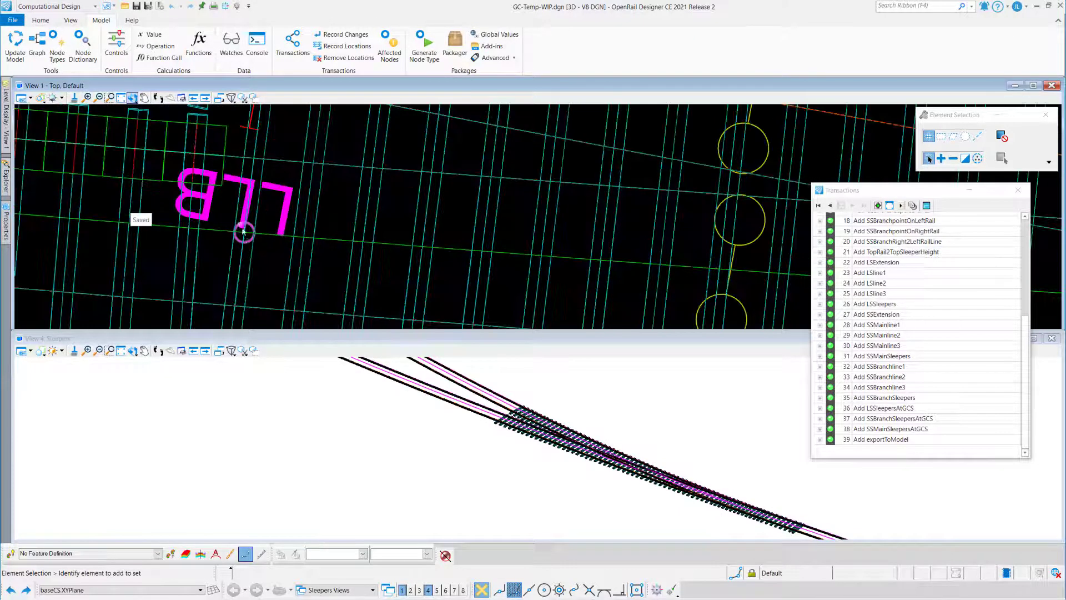
pyautogui.scroll(-3, 253, 251)
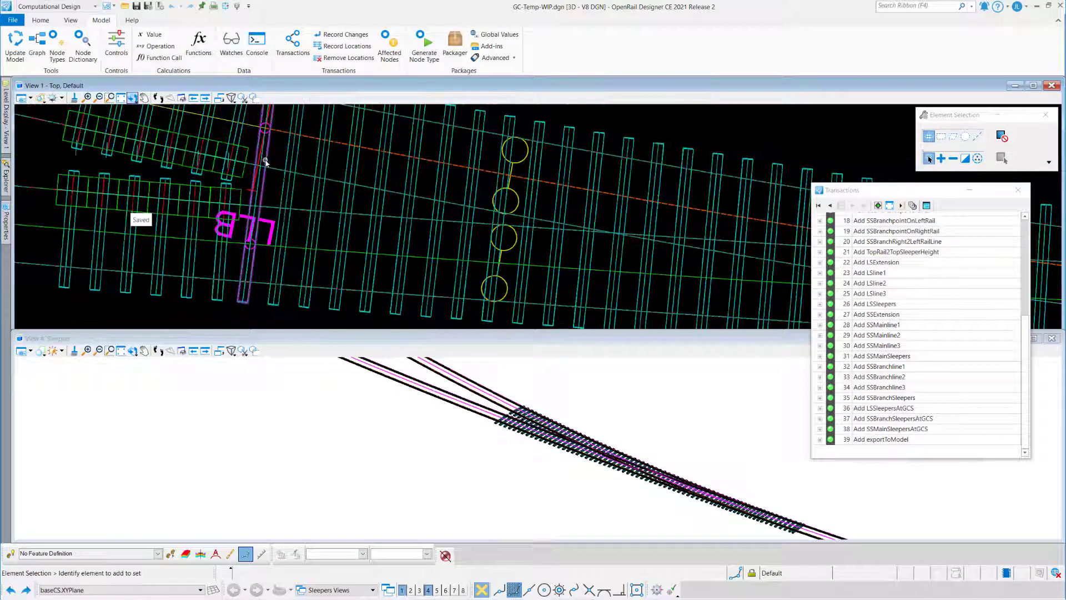
pyautogui.scroll(-4, 226, 166)
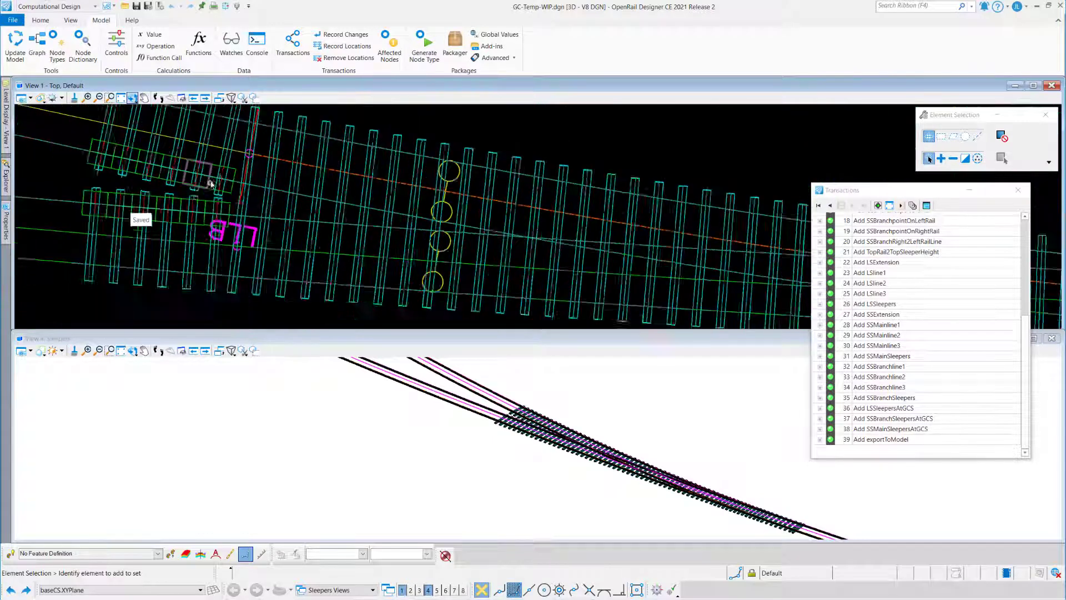
pyautogui.scroll(-2, 224, 152)
pyautogui.scroll(4, 377, 359)
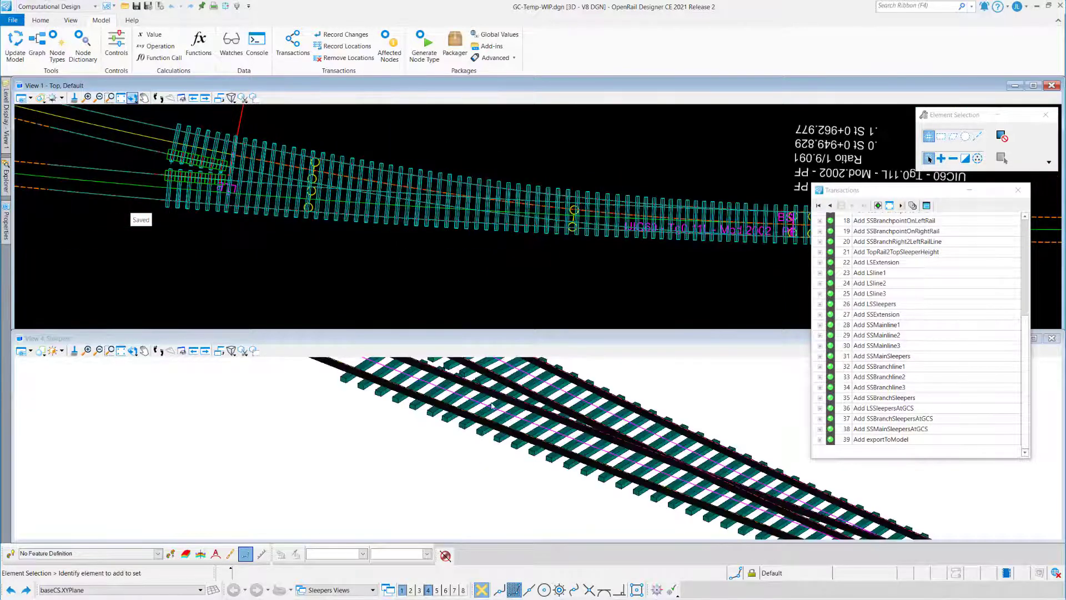
pyautogui.scroll(2, 630, 458)
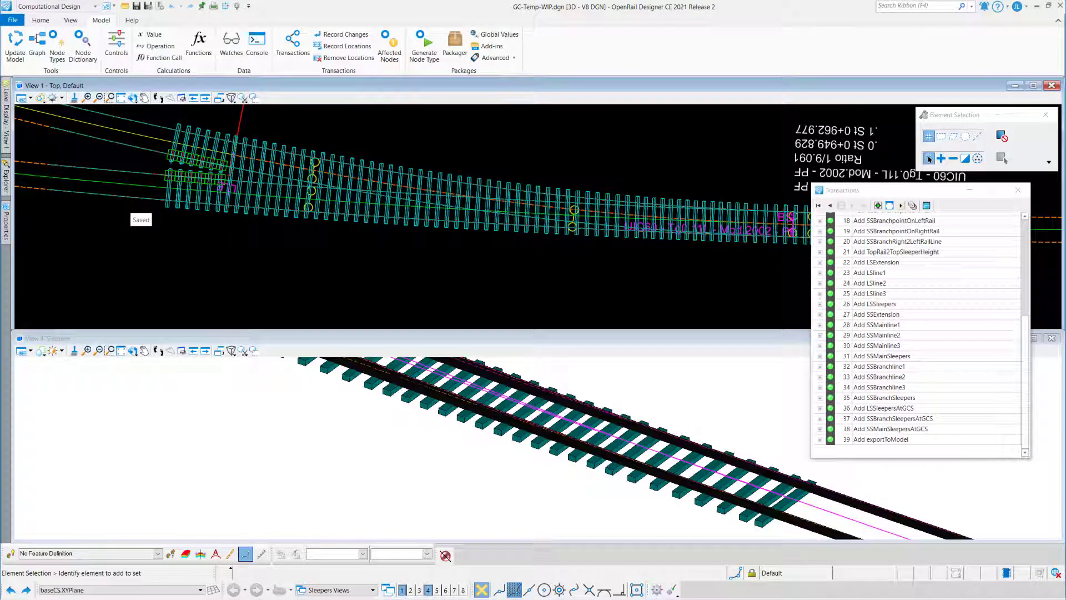
# Step: Bring up the workbook Alignment-01 GC-Turnout1.xlsx and check the measured rail lengths in its first row, ending at cell D1
pyautogui.moveTo(1065, 159); pyautogui.dragTo(714, 143)
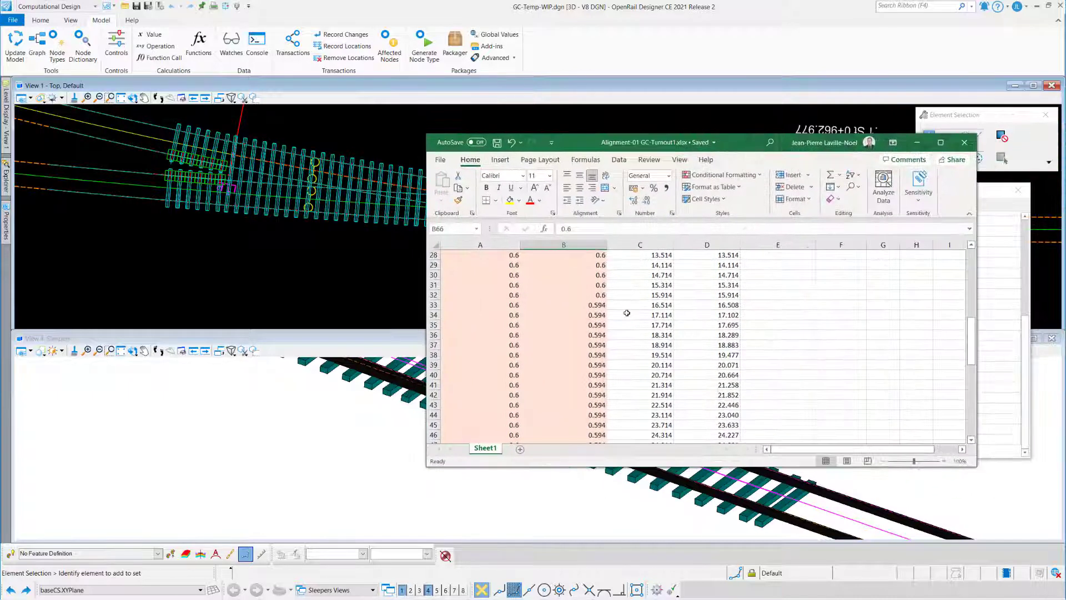
pyautogui.scroll(9, 627, 313)
pyautogui.click(585, 260)
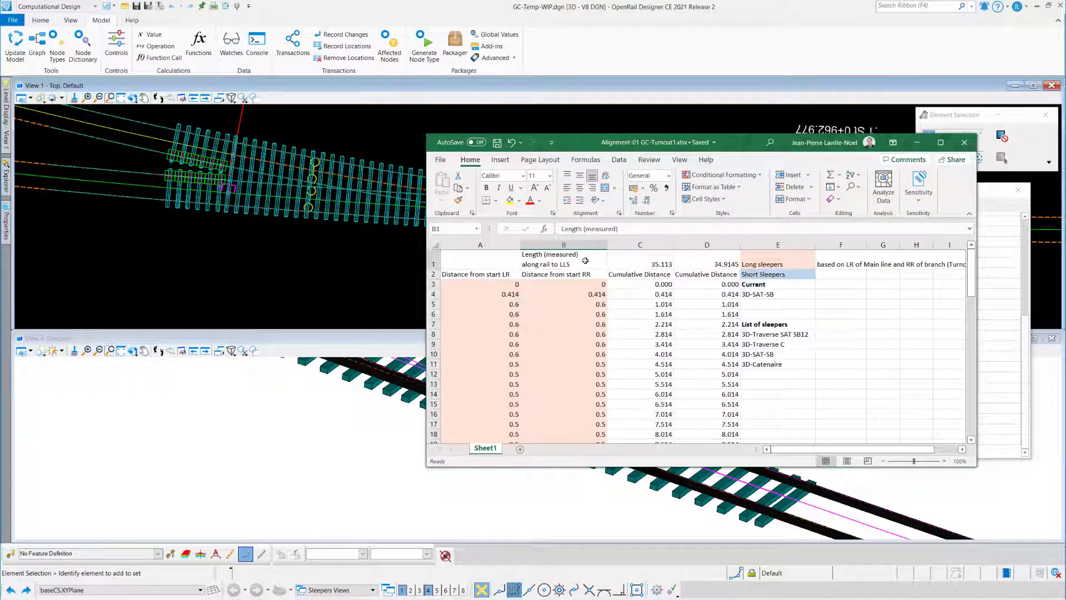
pyautogui.press('Right')
pyautogui.press('Right')
pyautogui.scroll(-1, 580, 331)
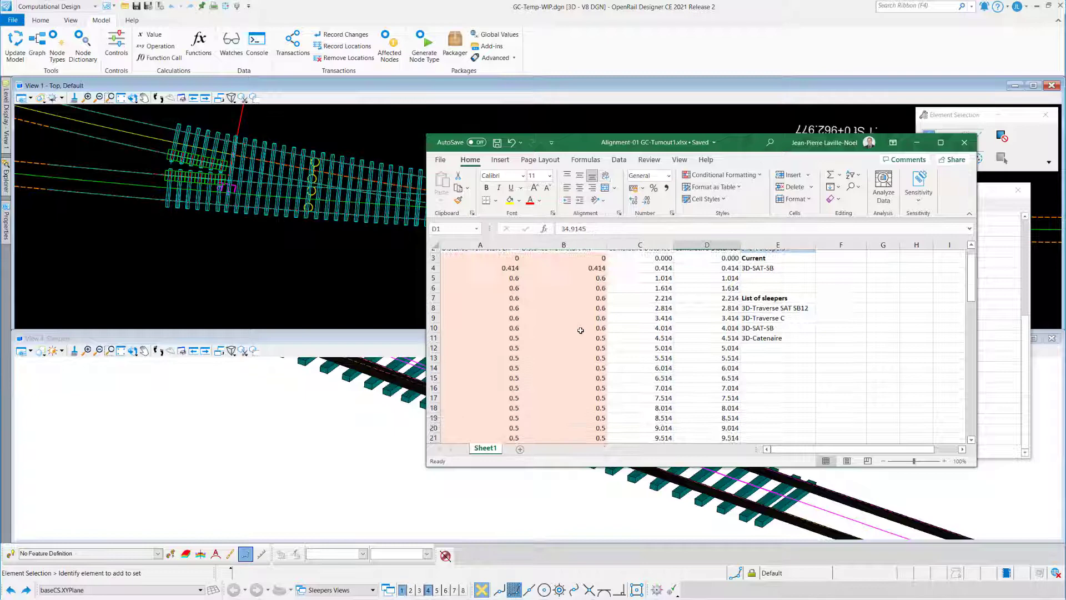
# Step: Check the branch spacing formula in cell B33 and the branch correction in cell F65
pyautogui.scroll(-8, 581, 330)
pyautogui.click(595, 307)
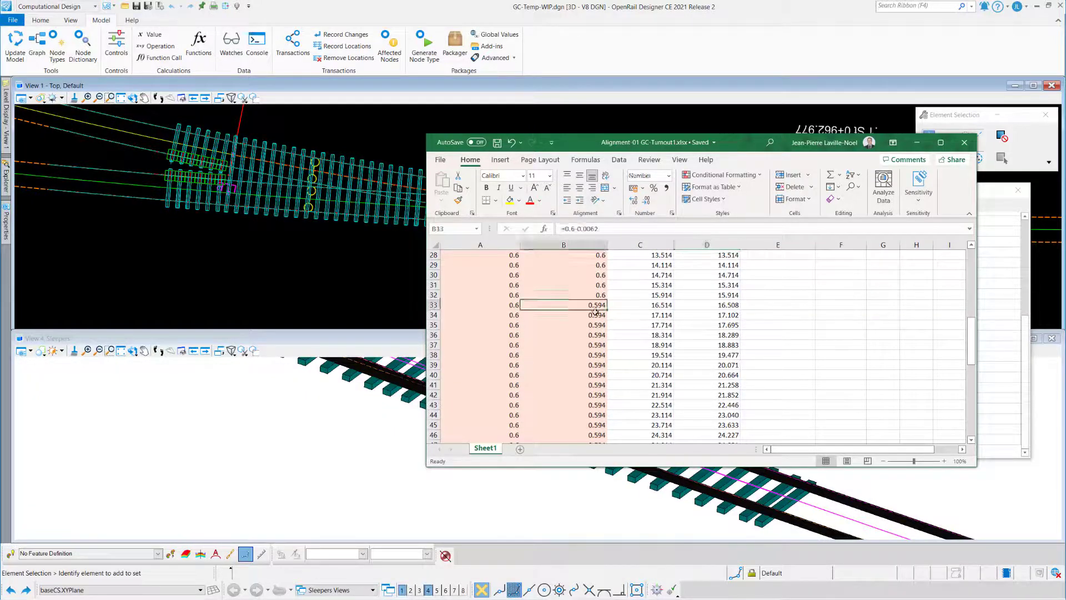
pyautogui.scroll(-10, 580, 350)
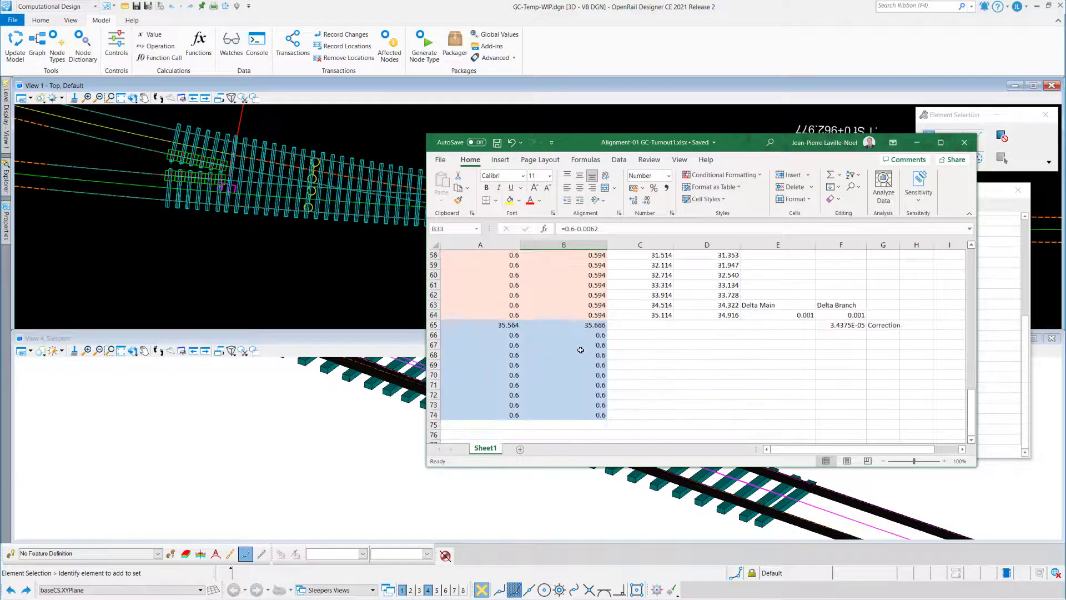
pyautogui.scroll(1, 580, 350)
pyautogui.click(697, 365)
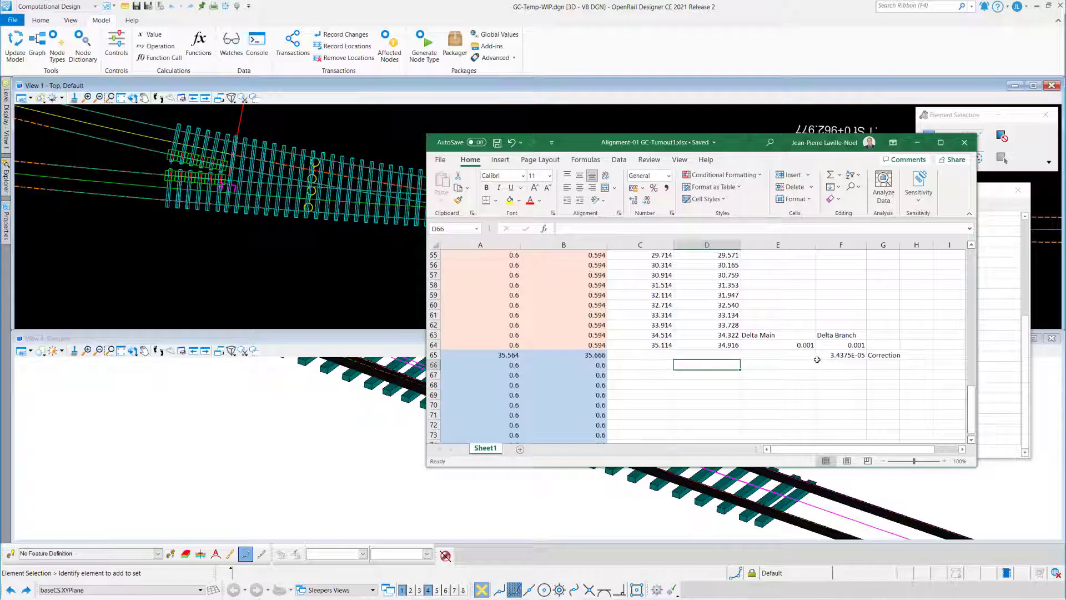
pyautogui.click(835, 355)
pyautogui.click(717, 388)
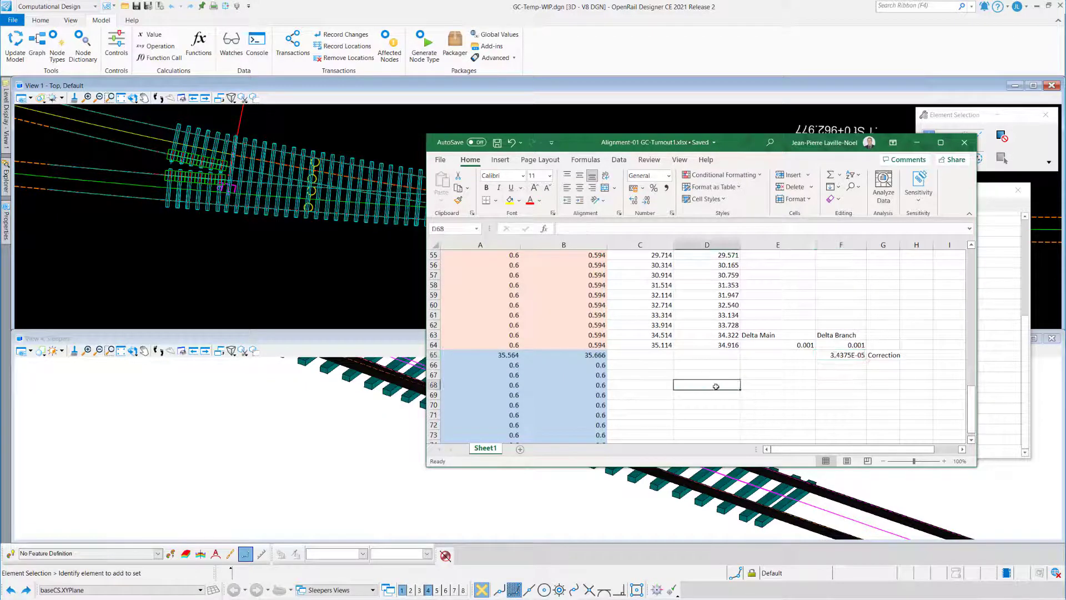